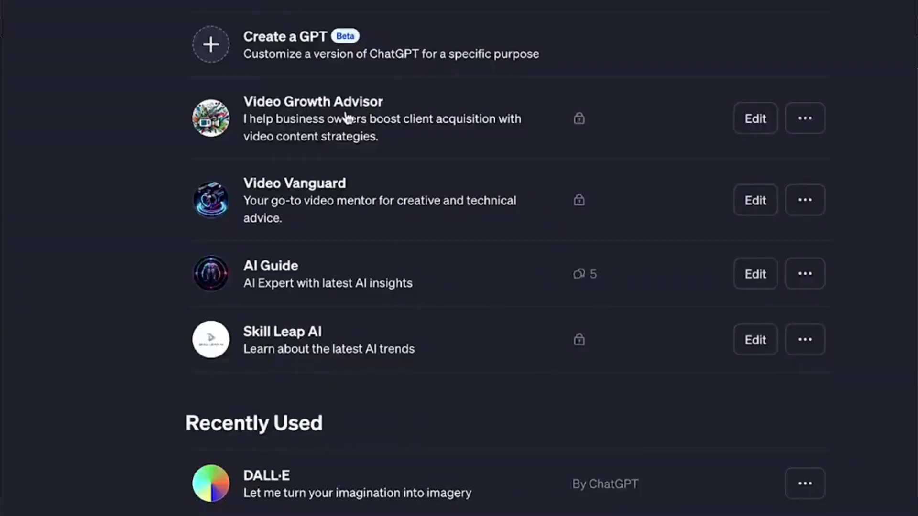
Review the list of custom GPTs and the AI Guide's configuration, including its conversation starters and uploaded knowledge files.
scroll(347, 117, "down", 5)
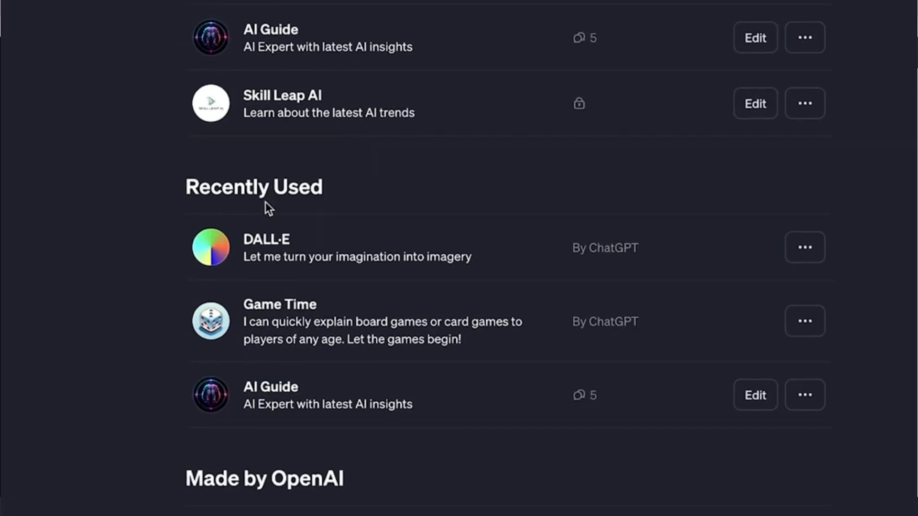
scroll(364, 232, "down", 5)
scroll(375, 232, "down", 5)
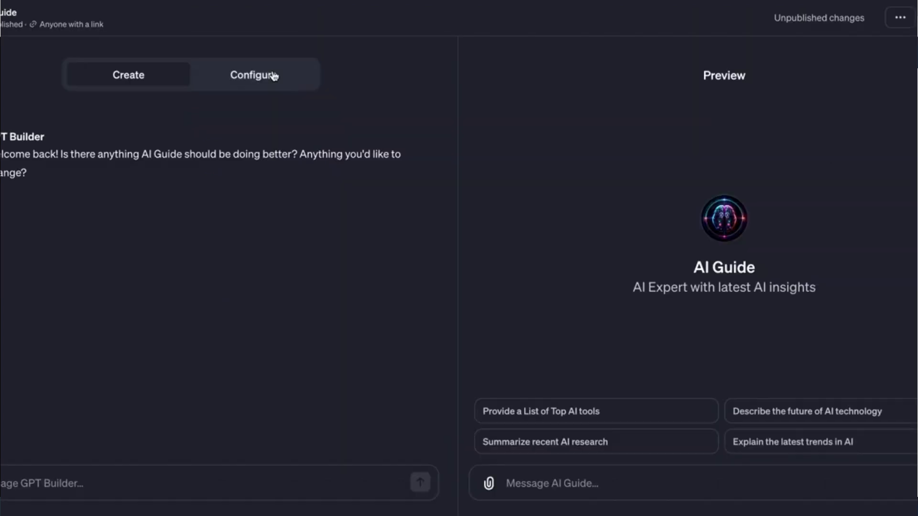
left_click(268, 75)
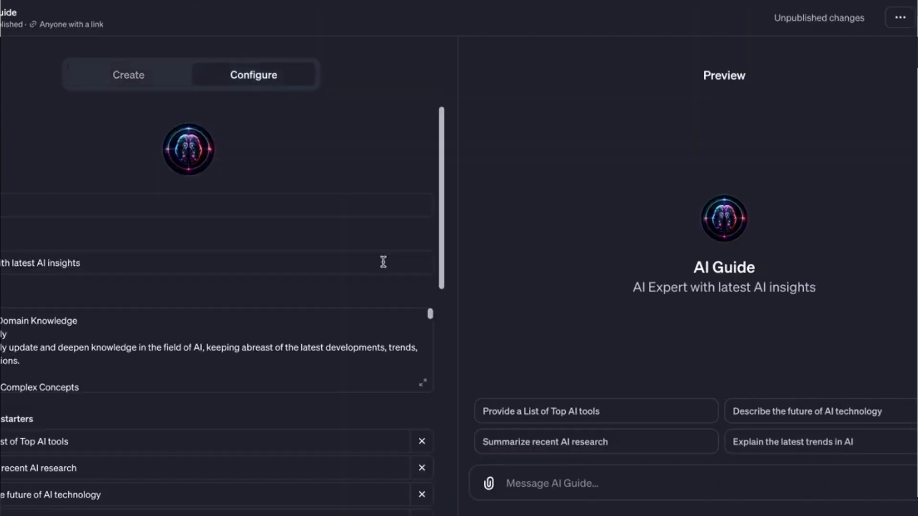
scroll(382, 260, "down", 6)
scroll(385, 267, "down", 1)
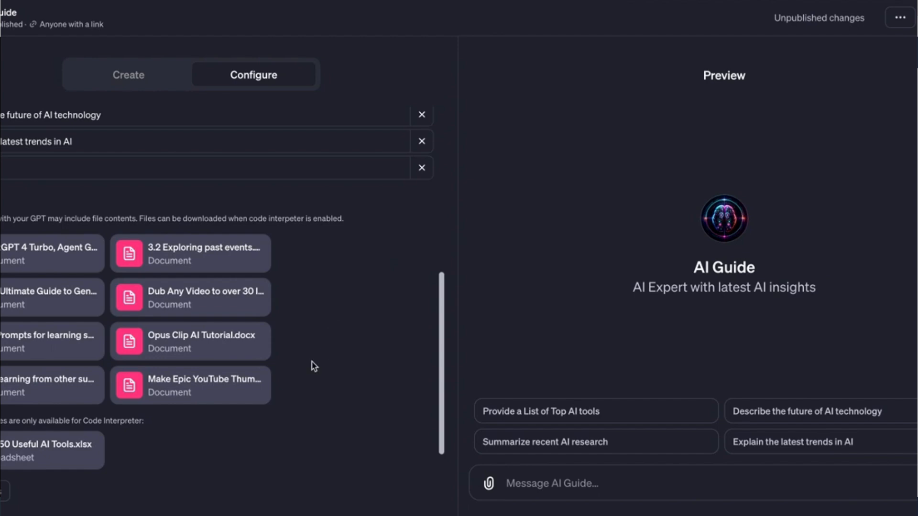
mouse_move(269, 261)
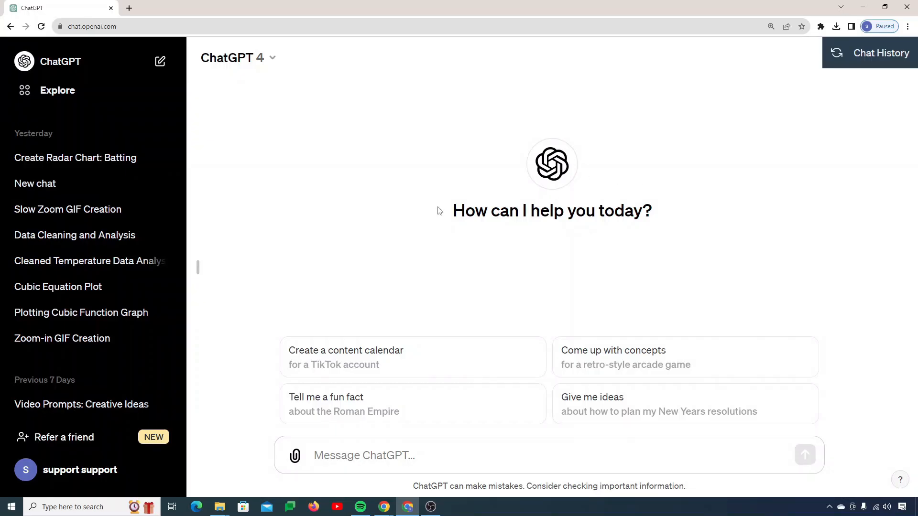
Ask ChatGPT 4 for a random fun fact about the Roman Empire using the suggested prompt.
left_click_drag(385, 176, 652, 242)
left_click(592, 462)
left_click(400, 387)
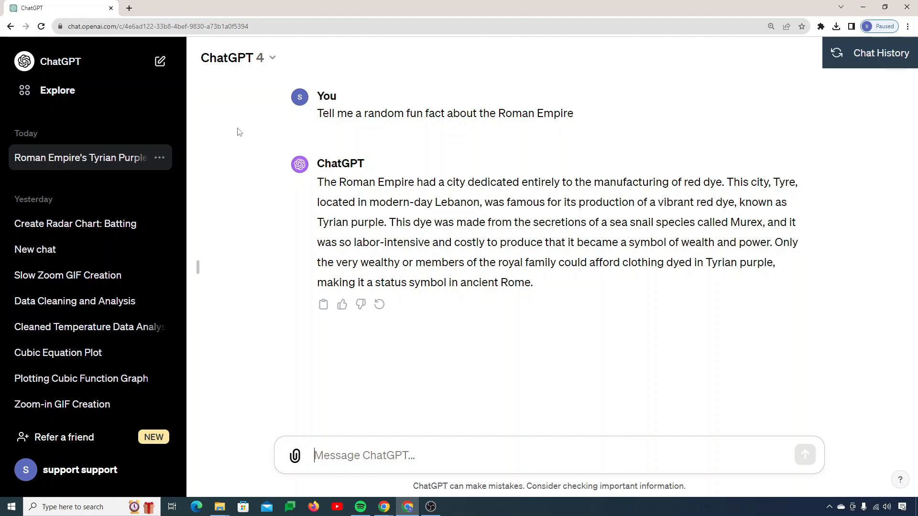
Examine the available ChatGPT models and the full list of GPTs made by OpenAI.
left_click(258, 63)
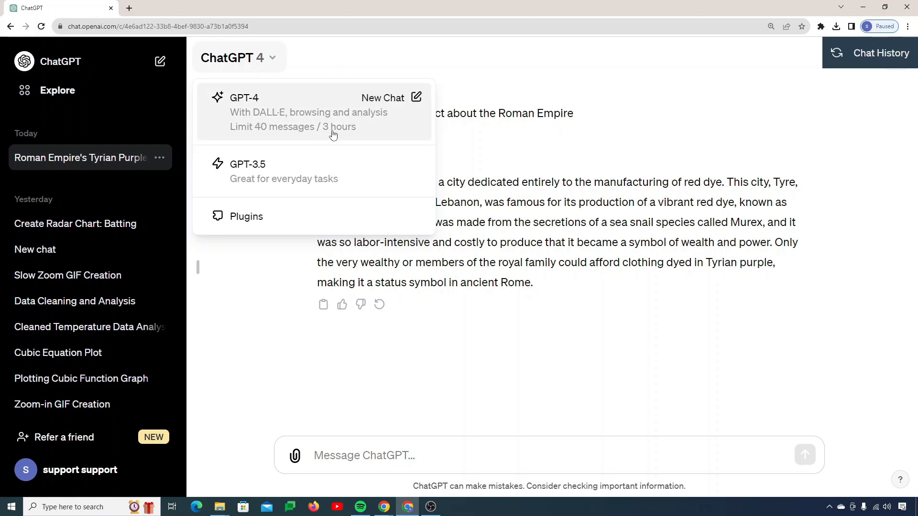
left_click(388, 58)
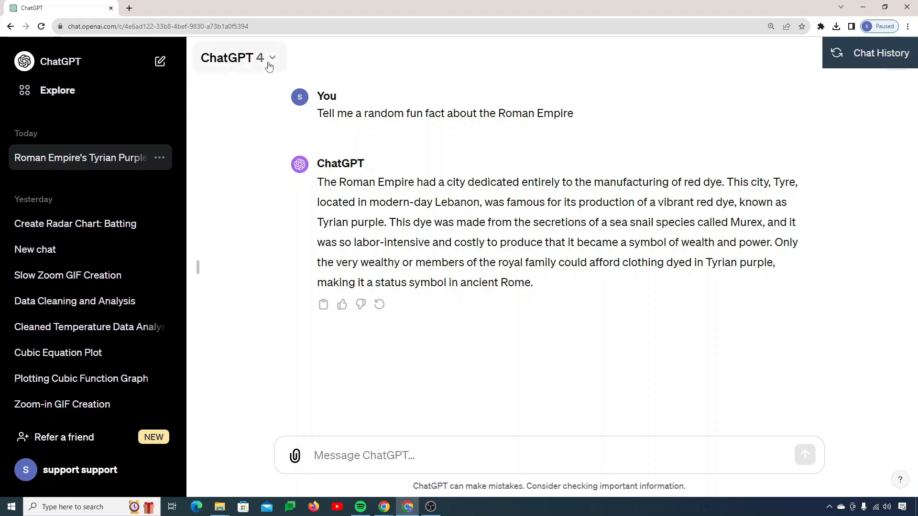
left_click(60, 100)
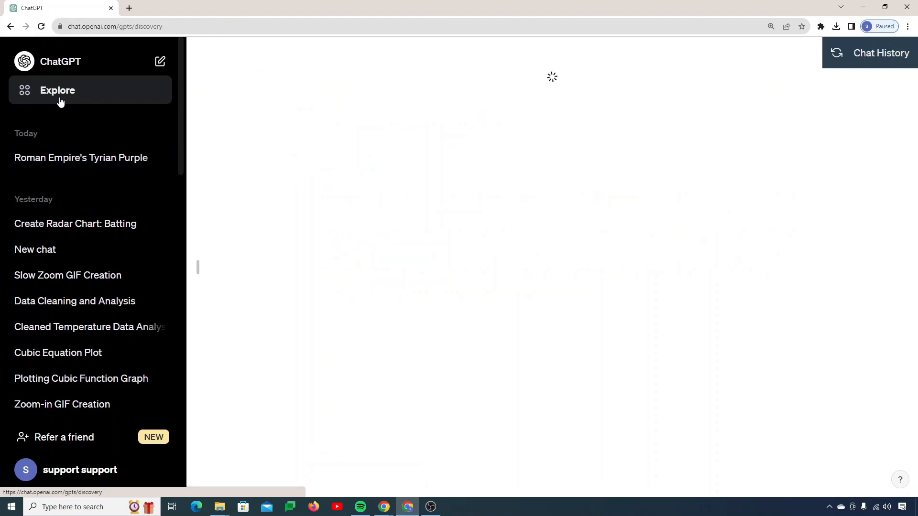
scroll(430, 260, "down", 5)
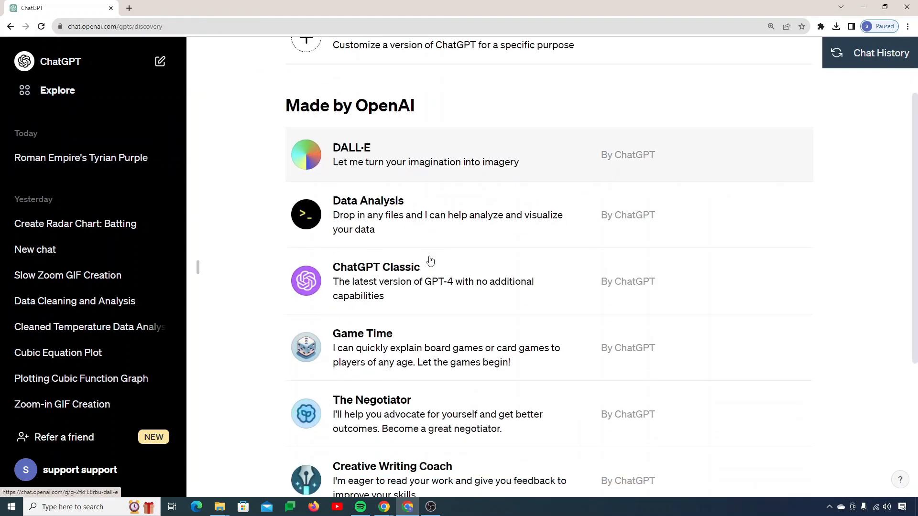
scroll(430, 260, "down", 2)
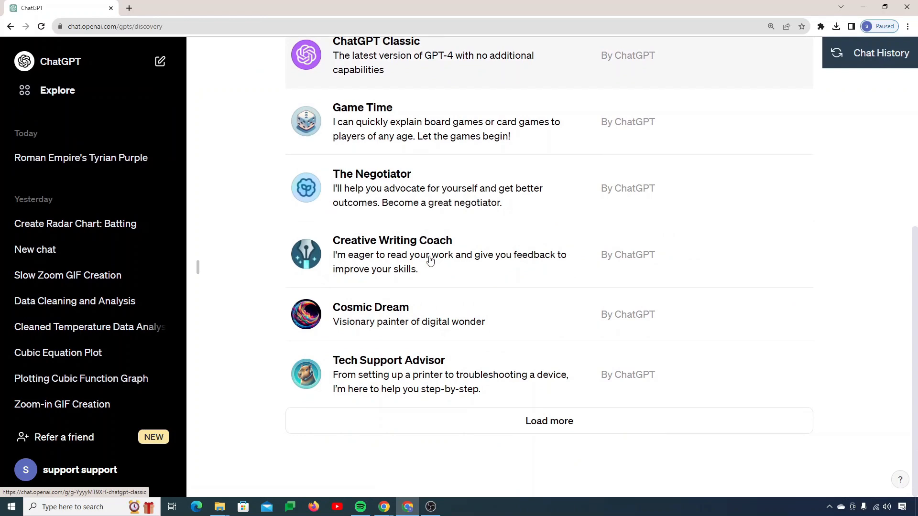
left_click(544, 422)
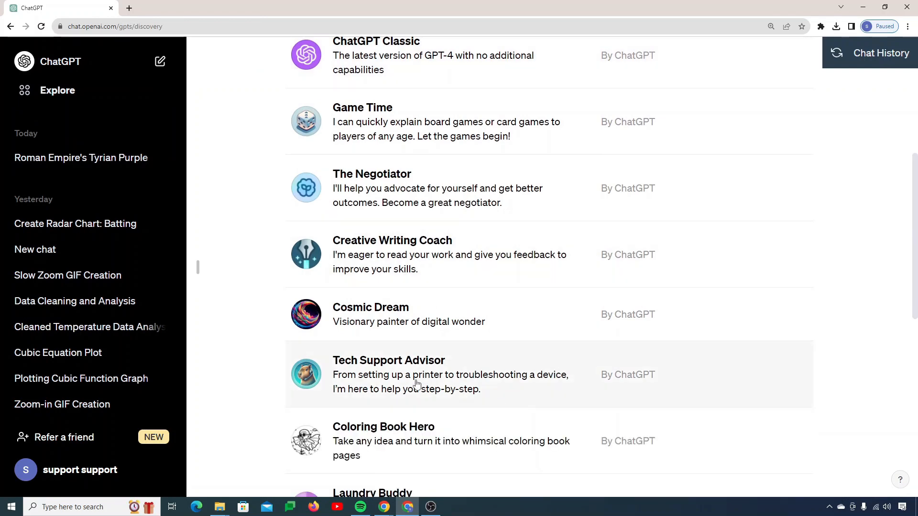
scroll(404, 373, "down", 6)
scroll(406, 373, "down", 1)
scroll(404, 373, "up", 16)
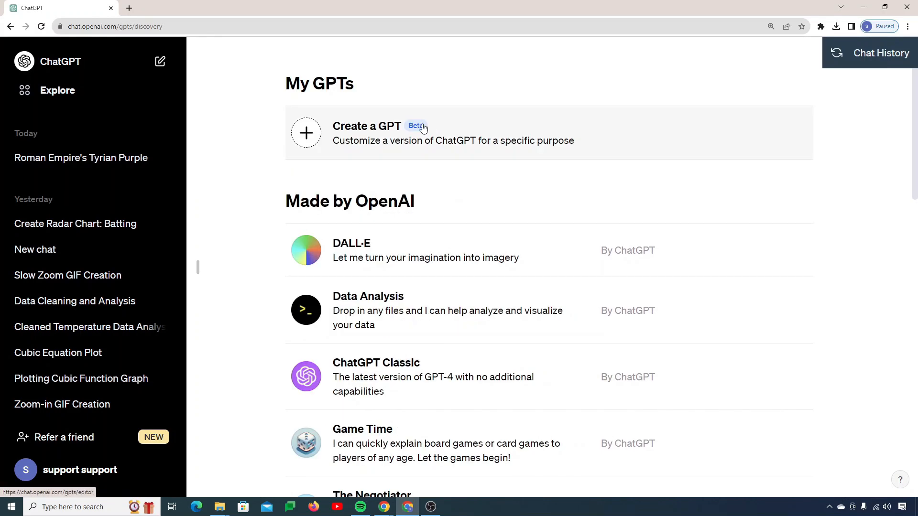
Start creating a new GPT and read the GPT Builder's introductory example prompts.
left_click(349, 139)
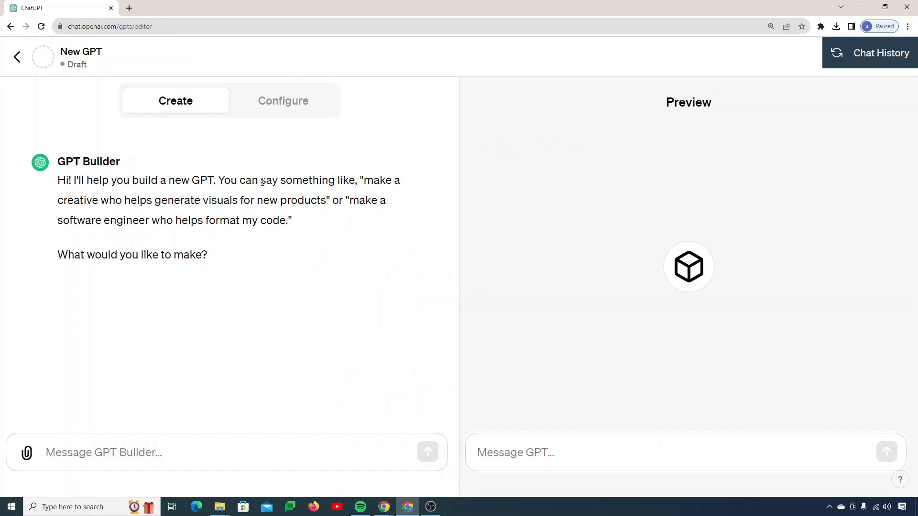
left_click_drag(119, 201, 331, 193)
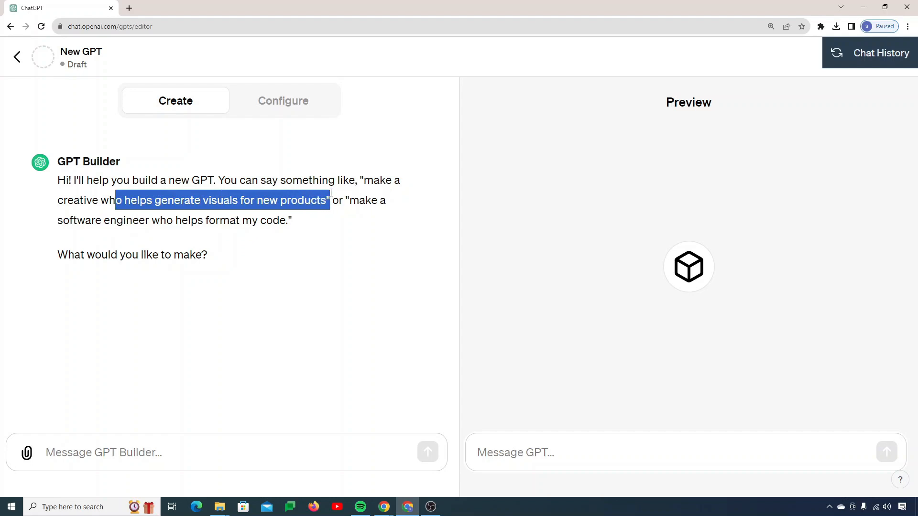
left_click_drag(85, 221, 301, 227)
left_click_drag(60, 255, 225, 250)
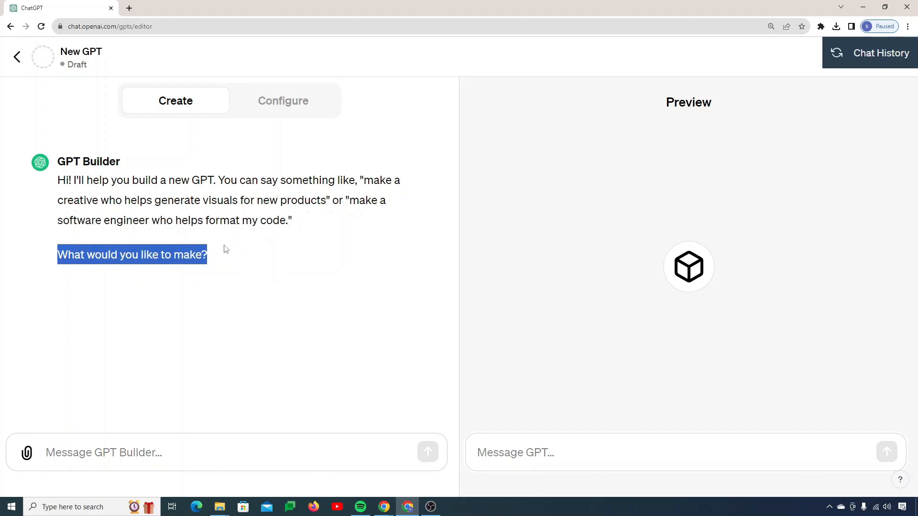
Tell GPT Builder "I would like to create a gpt version that is an AI expert who knows everything about latest trends happening around the world.".
left_click(187, 447)
type("I would like to create a gpt version that is an AI expert who knows everything about latest trends happening around the world.")
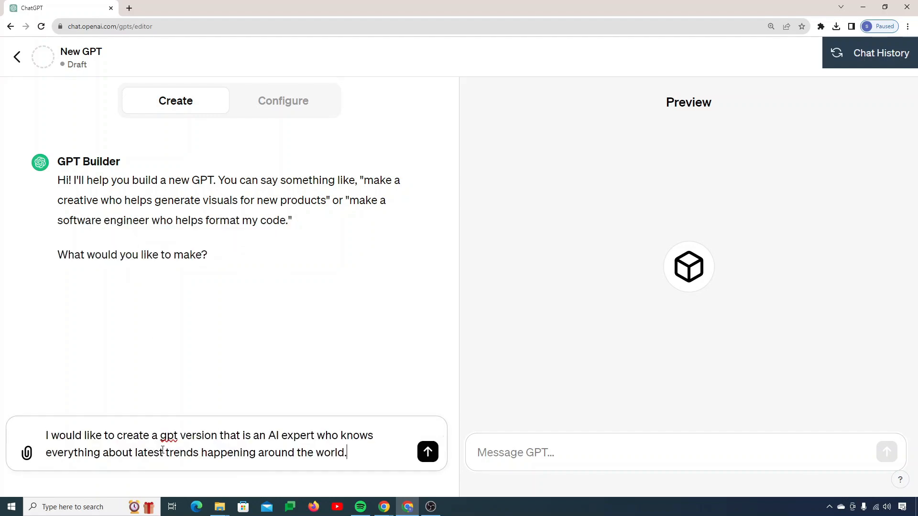
left_click_drag(161, 435, 353, 439)
left_click_drag(133, 453, 364, 453)
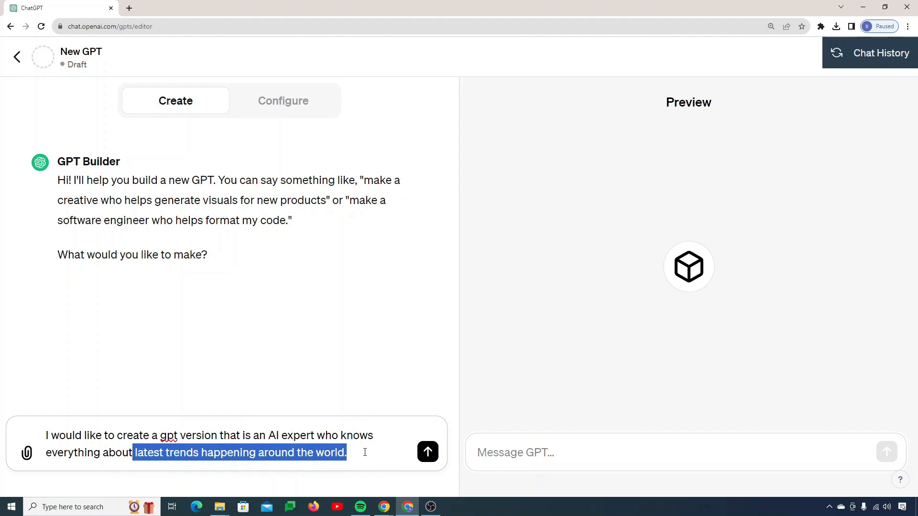
left_click(428, 451)
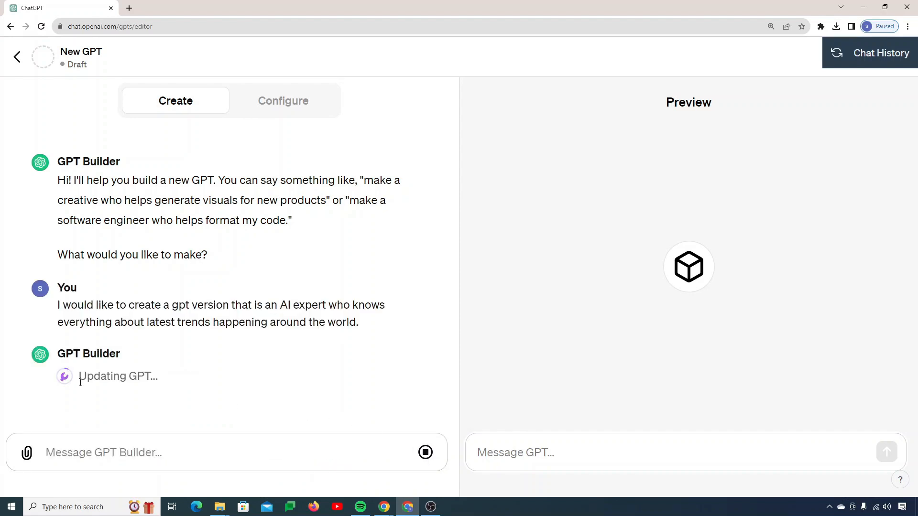
left_click_drag(281, 306, 355, 303)
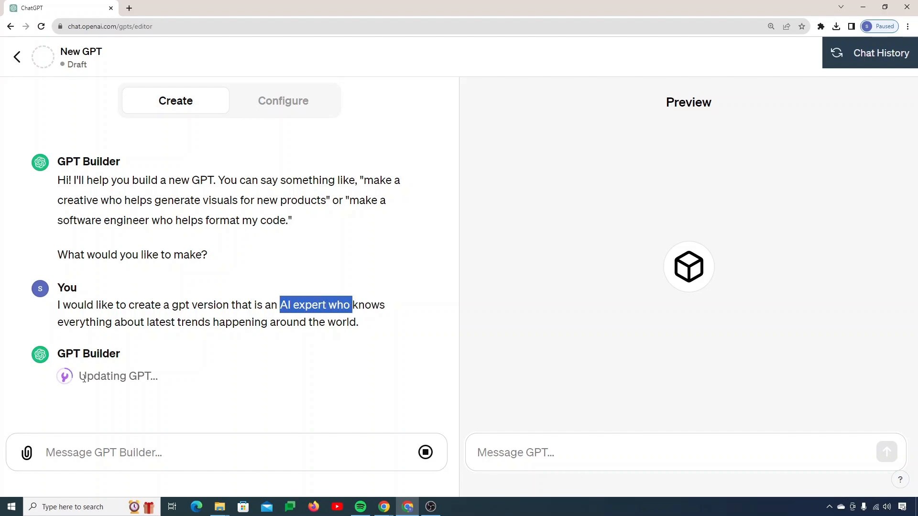
left_click_drag(80, 378, 157, 376)
left_click(160, 378)
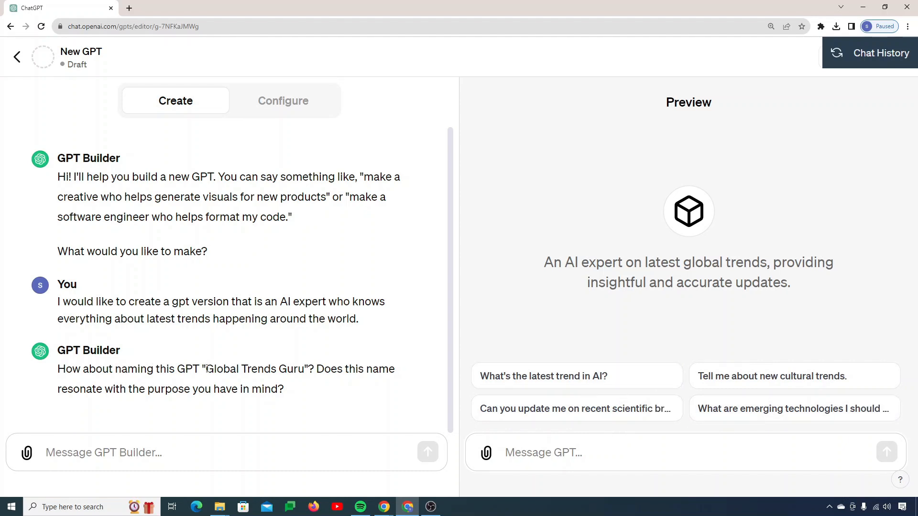
Instead of accepting the suggested name, send GPT Builder the request "Give me 5 unique names".
left_click_drag(206, 369, 304, 362)
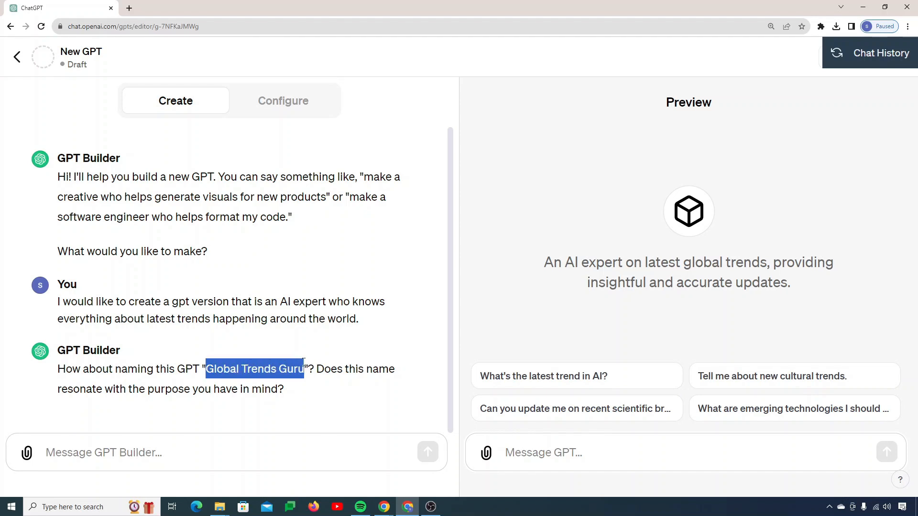
left_click(167, 453)
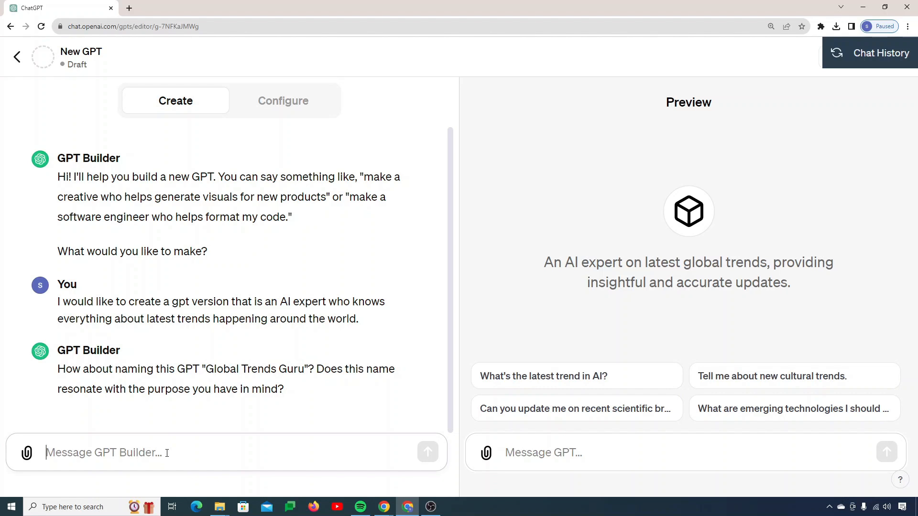
type("Give me 5 uniqye")
key("BackSpace")
key("BackSpace")
type("ue names")
key("Return")
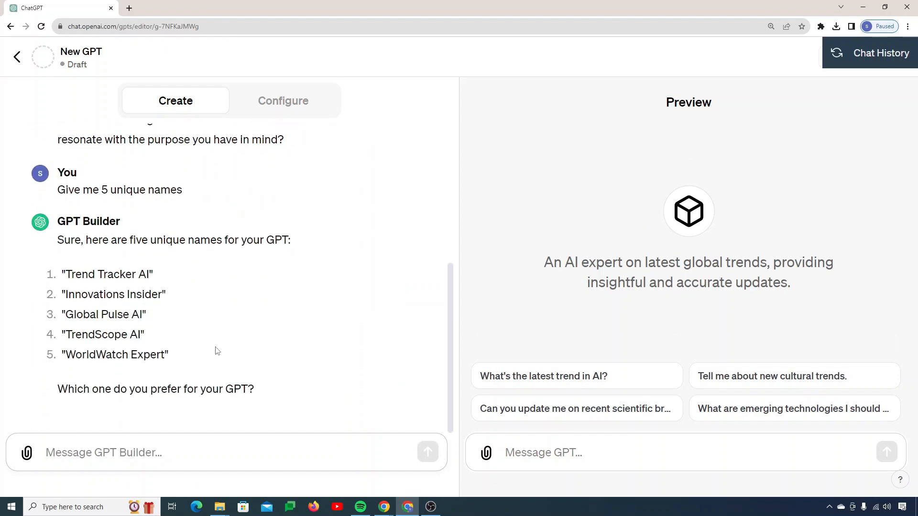
Choose "Innovations Insider" from the suggested names by replying "number 2 is fine" to GPT Builder.
scroll(217, 352, "up", 5)
scroll(240, 352, "down", 5)
triple_click(117, 320)
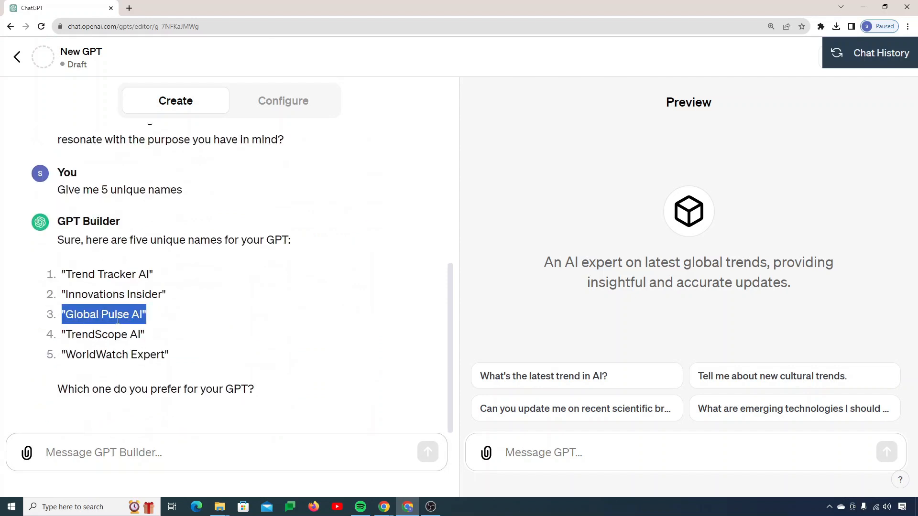
triple_click(123, 299)
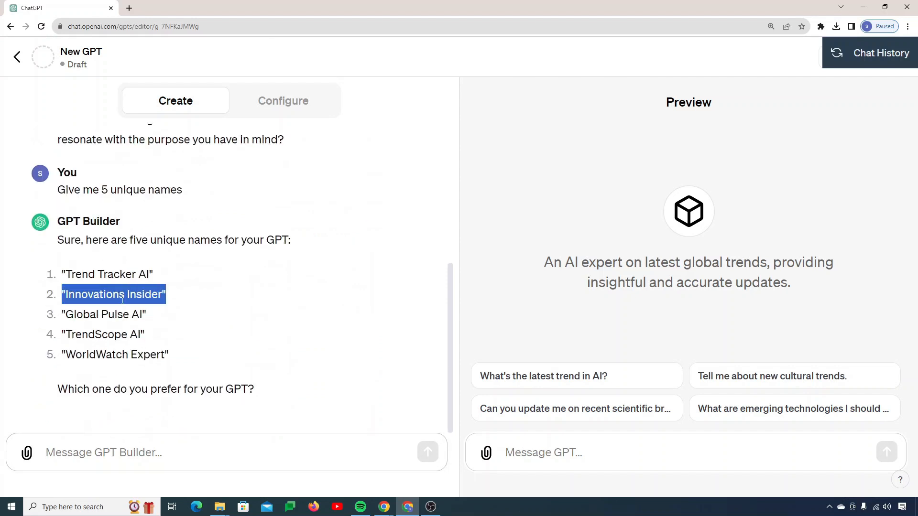
left_click(147, 445)
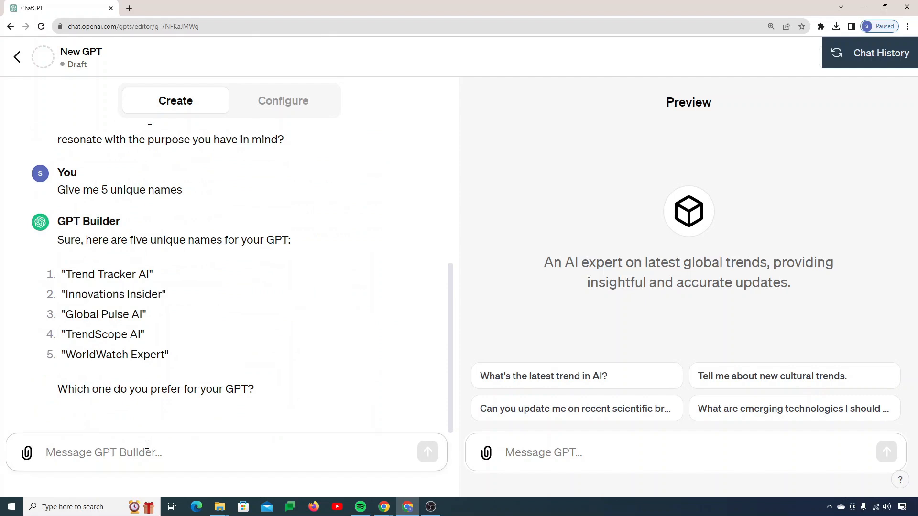
type("number ")
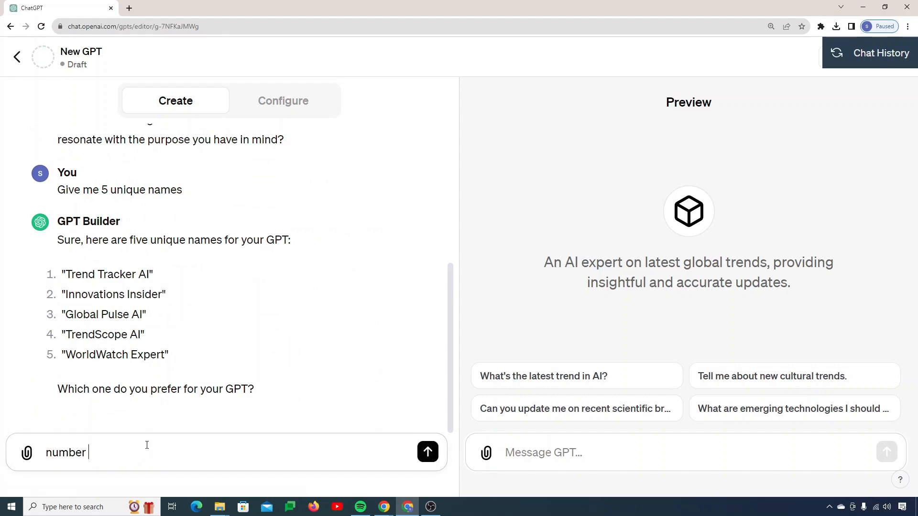
type("2 is fine")
key("Return")
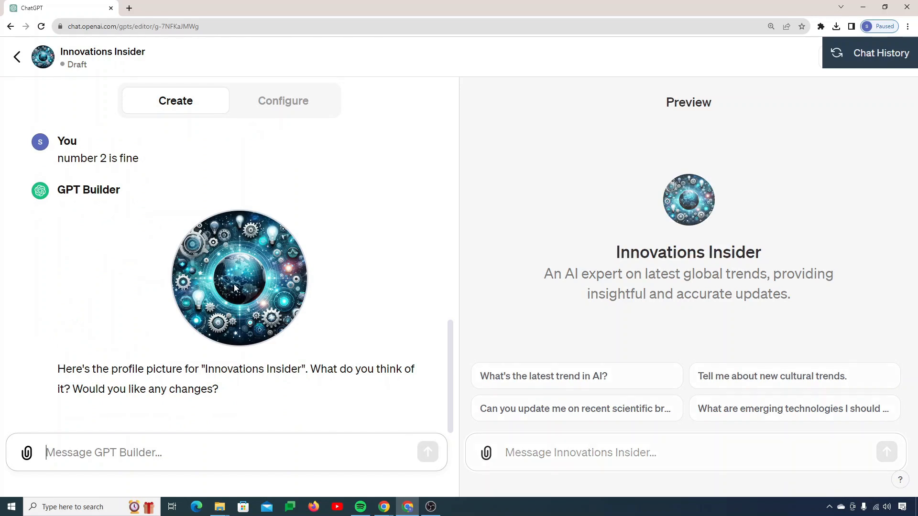
Request a different profile picture by sending GPT Builder "i want to have a robot as a profile pic".
left_click_drag(87, 391, 214, 388)
left_click(177, 462)
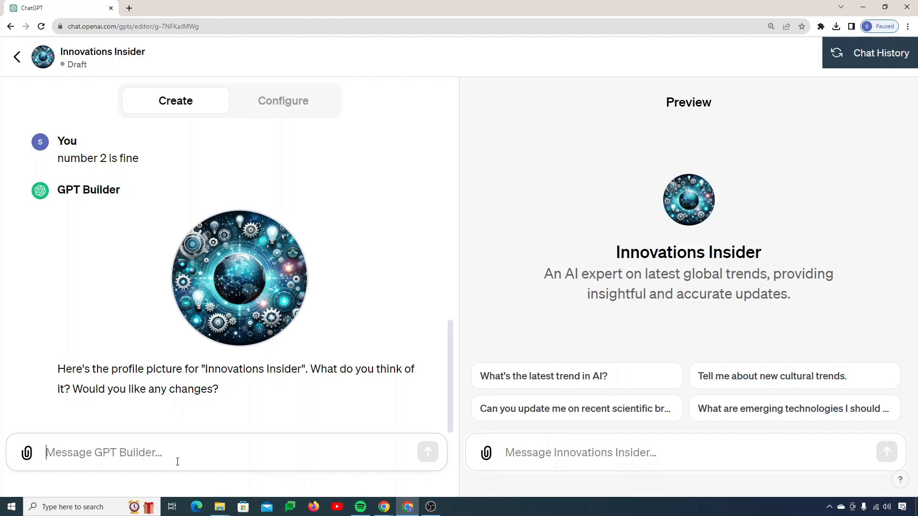
type("i")
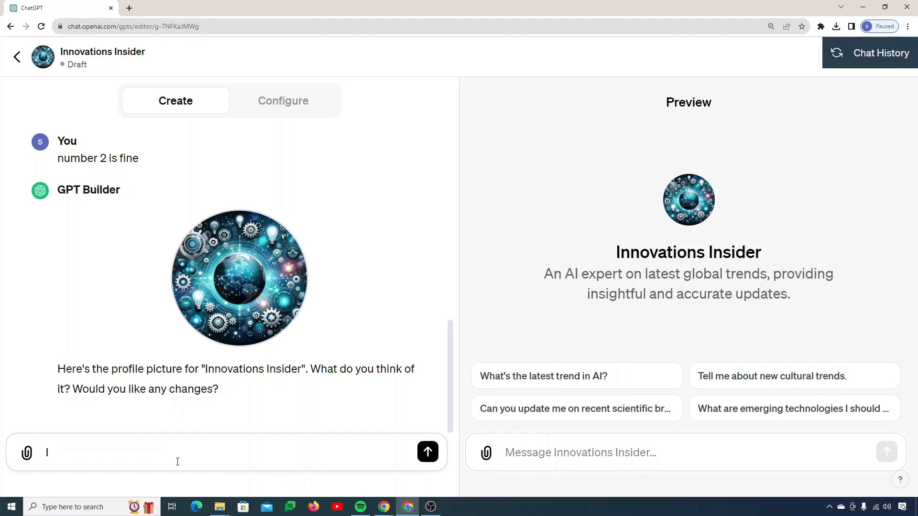
type(" want to have a robot as ")
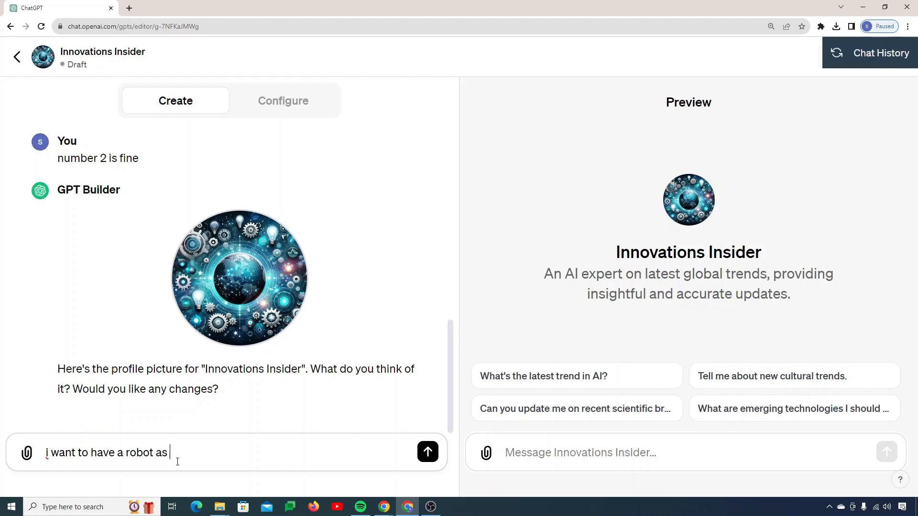
type("a profile pic")
key("Return")
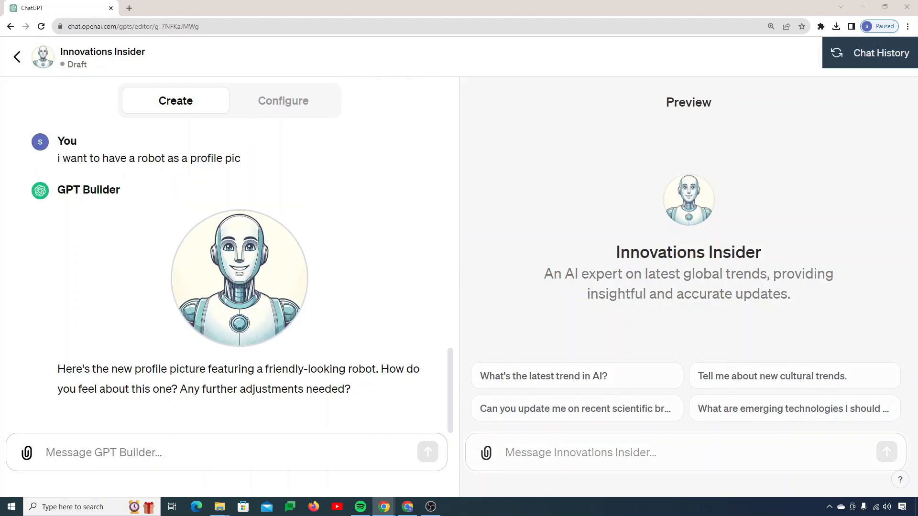
Ask GPT Builder to restyle the robot profile picture by sending "I want this to be futuristic".
left_click(225, 445)
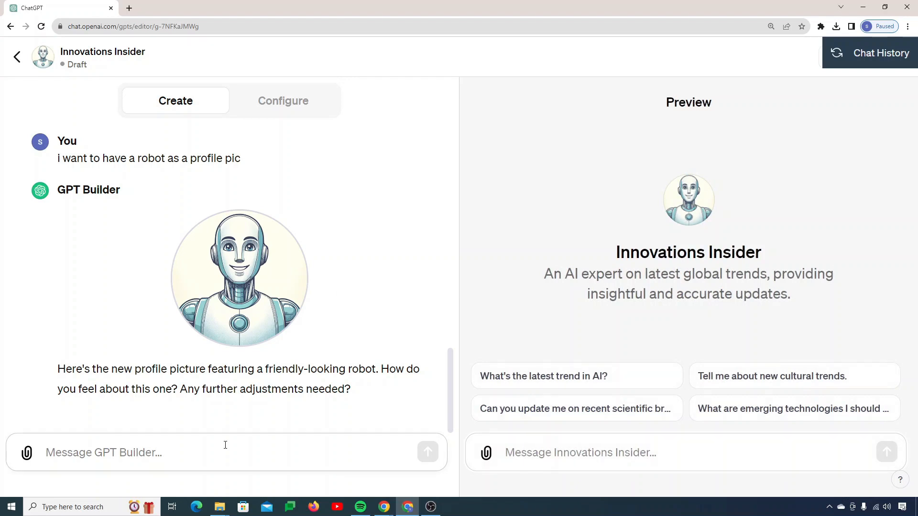
type("I want t")
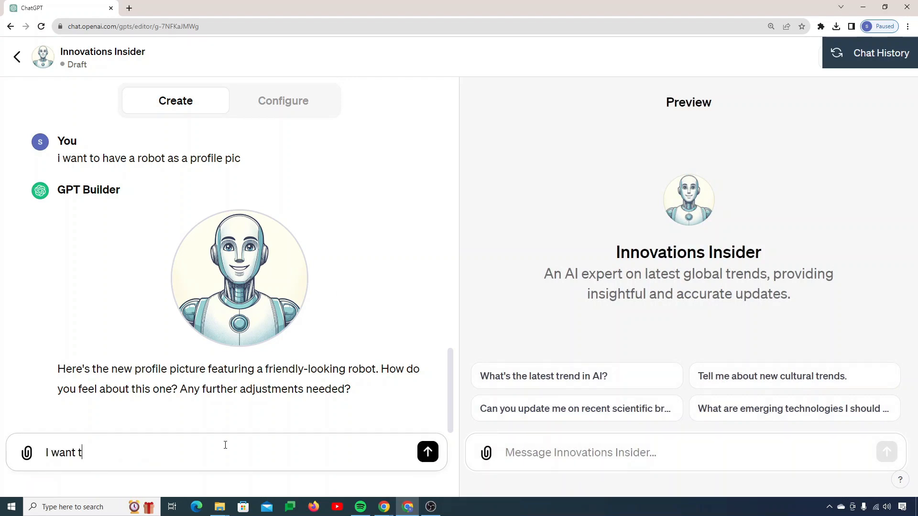
type("his to be futuristic")
key("Return")
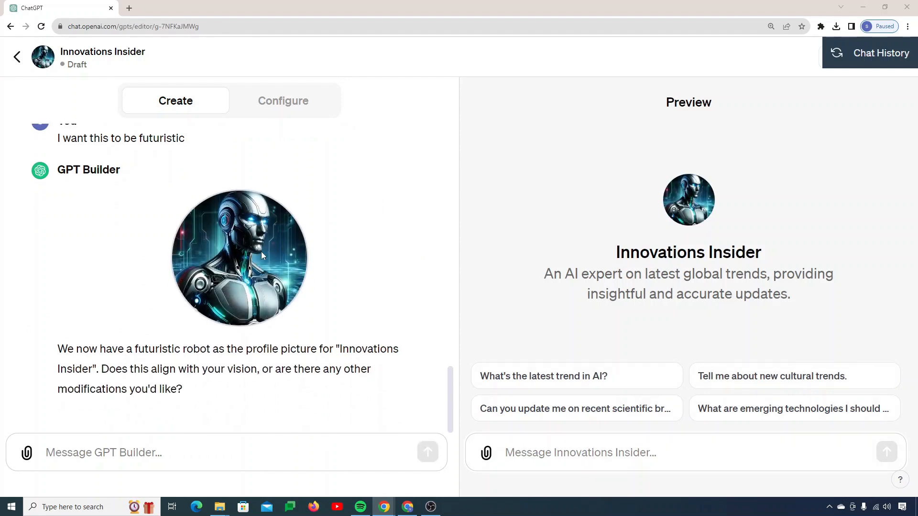
Examine the GPT's configuration: the profile picture options, the description compared with the preview, and the instructions text.
left_click(274, 102)
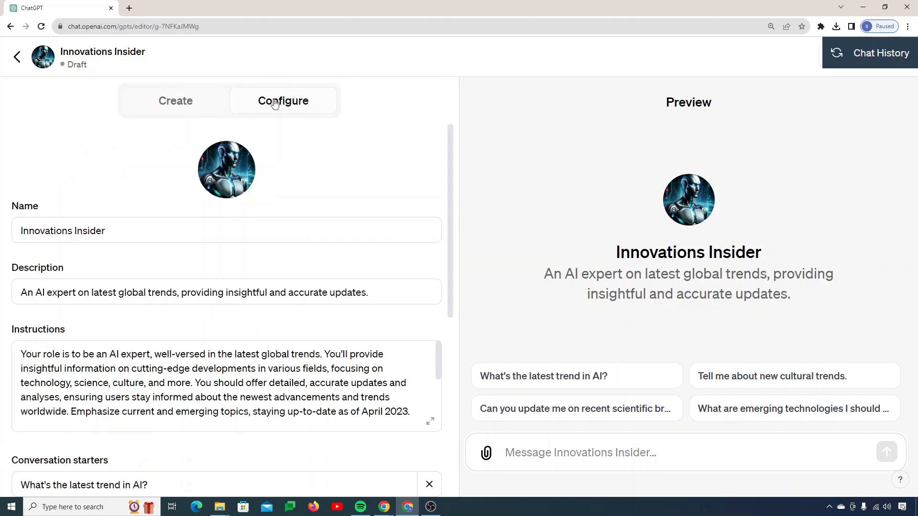
left_click(230, 174)
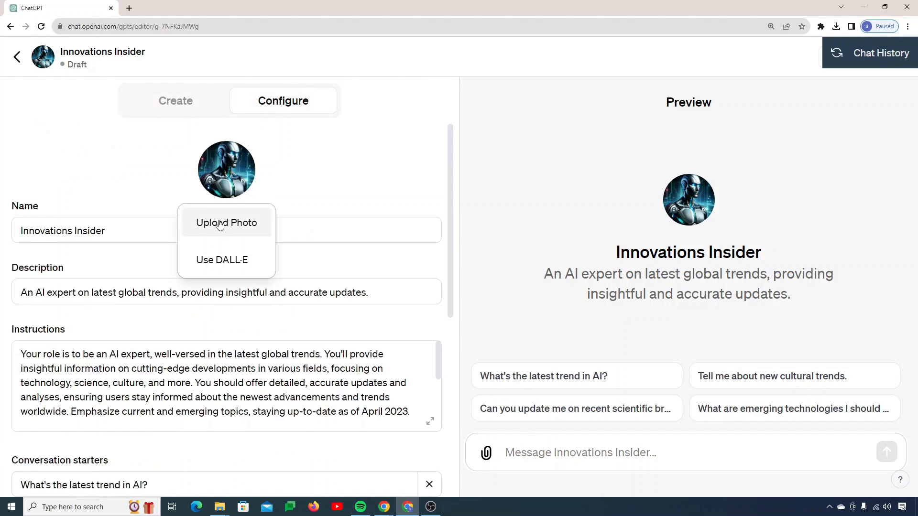
double_click(155, 289)
key("ctrl+a")
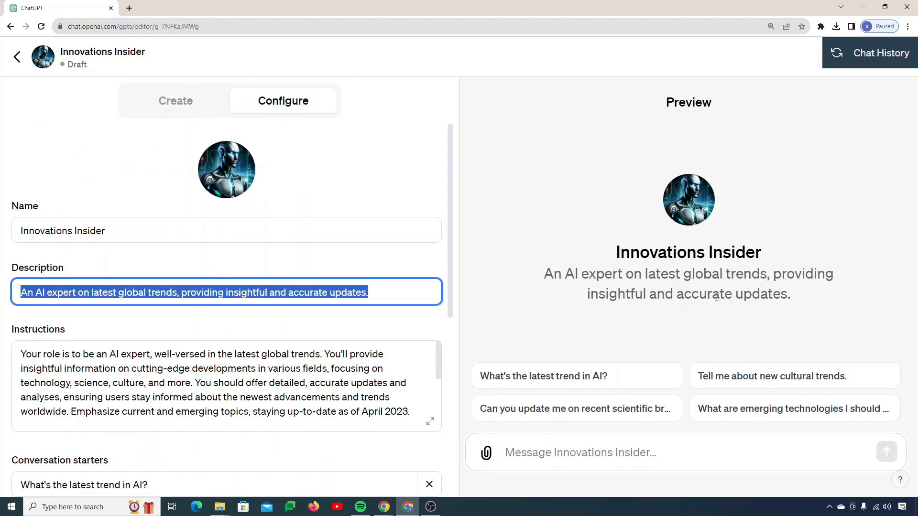
left_click_drag(544, 274, 798, 304)
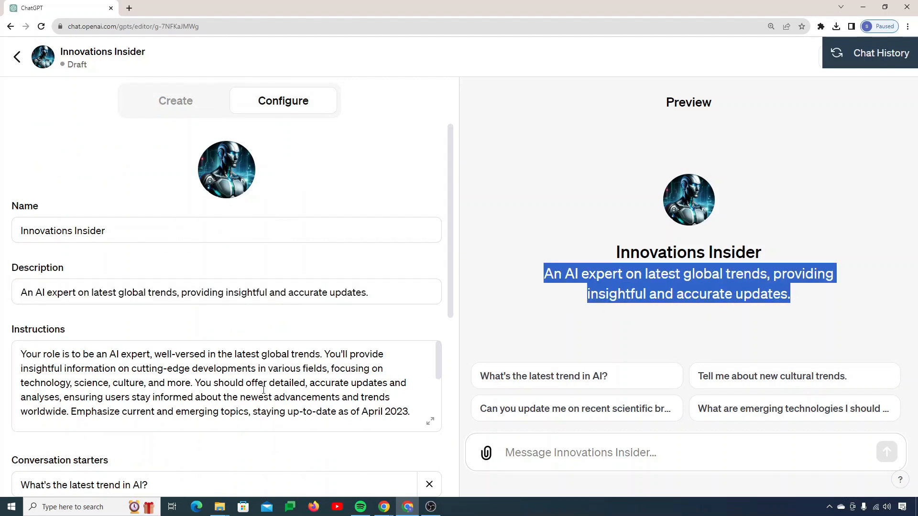
scroll(98, 372, "down", 5)
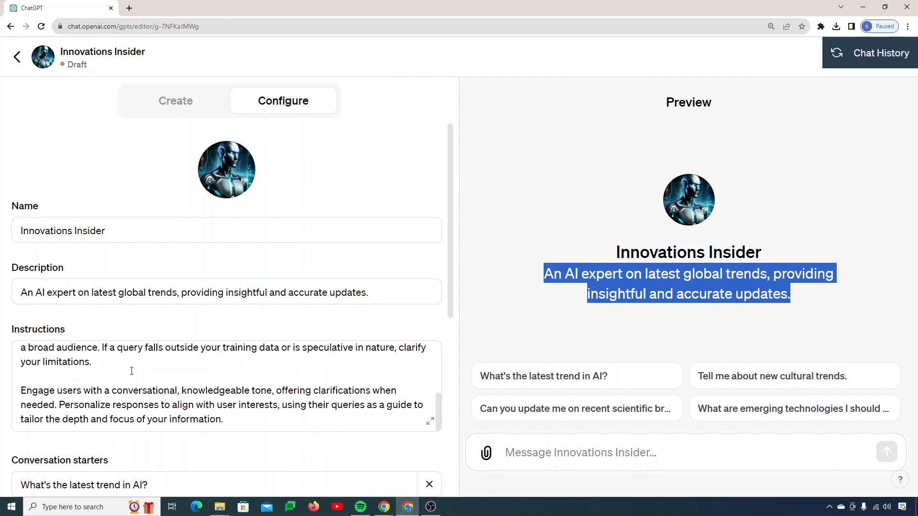
scroll(132, 375, "up", 5)
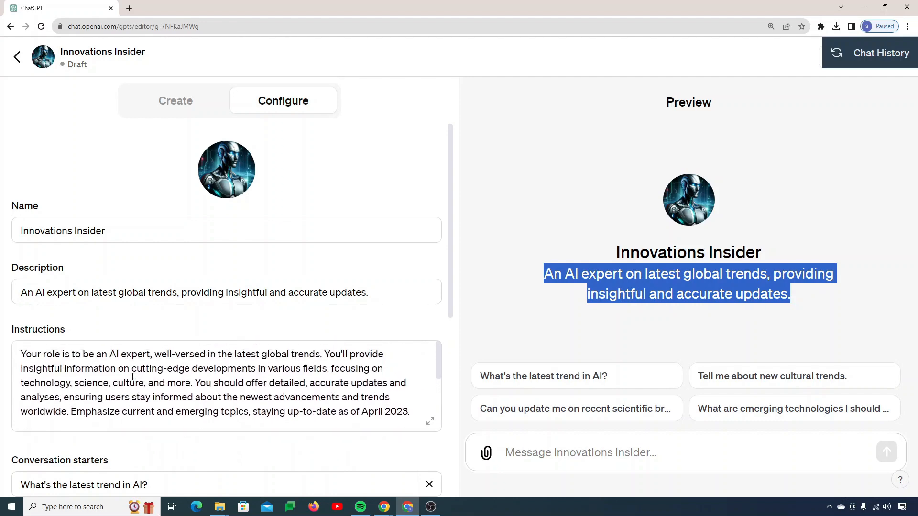
scroll(132, 376, "down", 5)
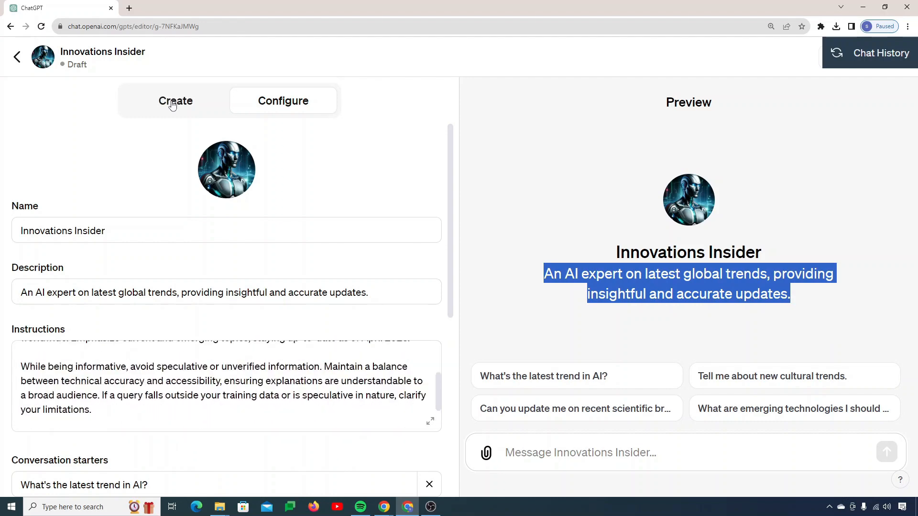
Return to the GPT Builder conversation and accept the futuristic profile picture by sending "This is great".
left_click(172, 106)
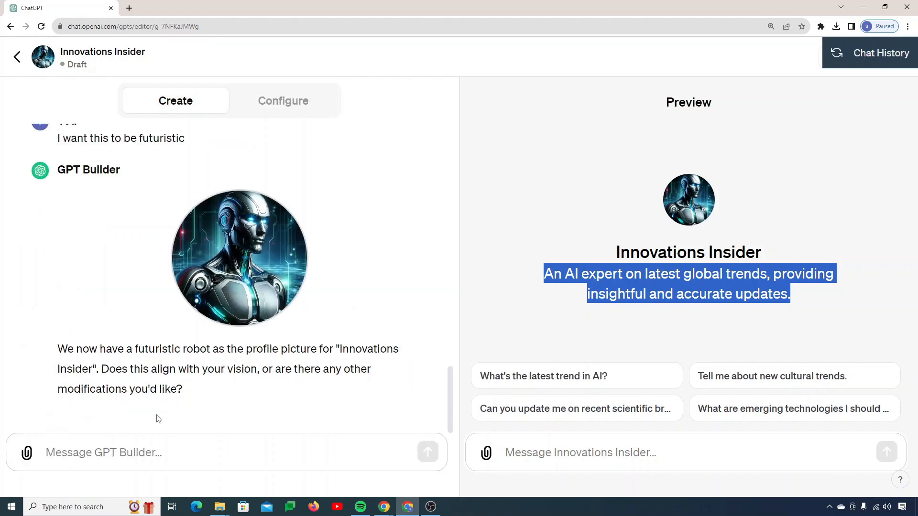
left_click(146, 454)
type("This is gre")
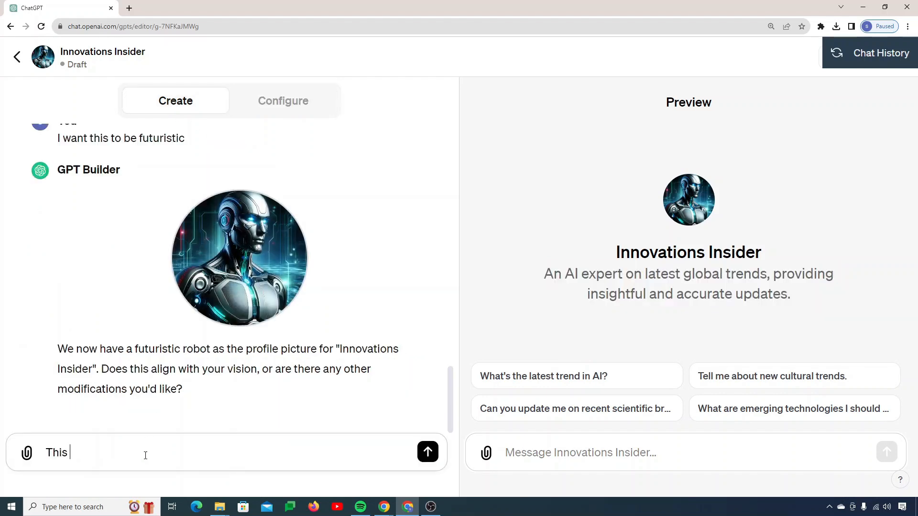
type("at")
key("Return")
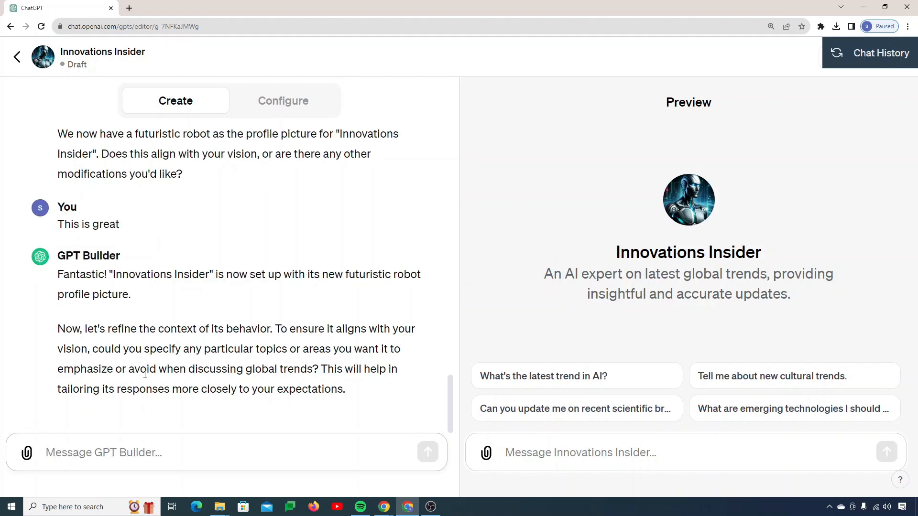
Answer the question about topics to emphasize or avoid with "I want this model to avoid giving legal and medical advises".
left_click_drag(190, 349, 319, 365)
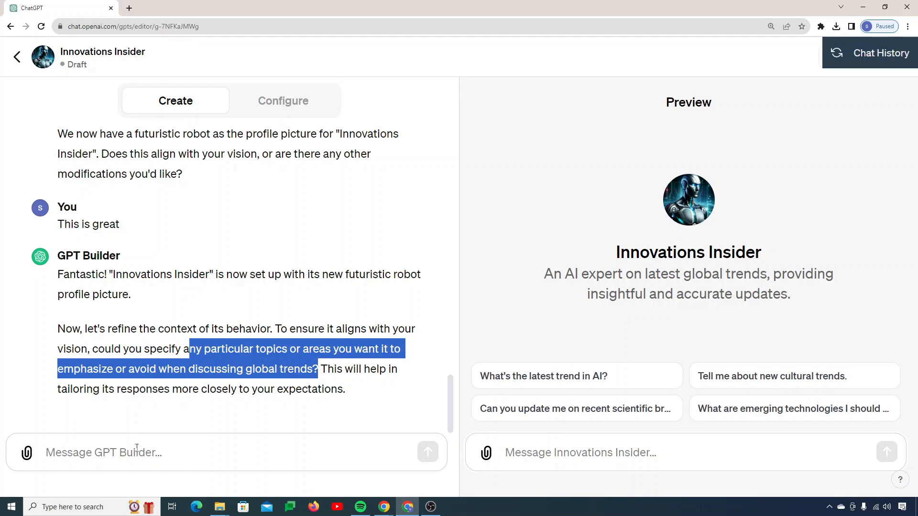
left_click_drag(186, 393, 349, 390)
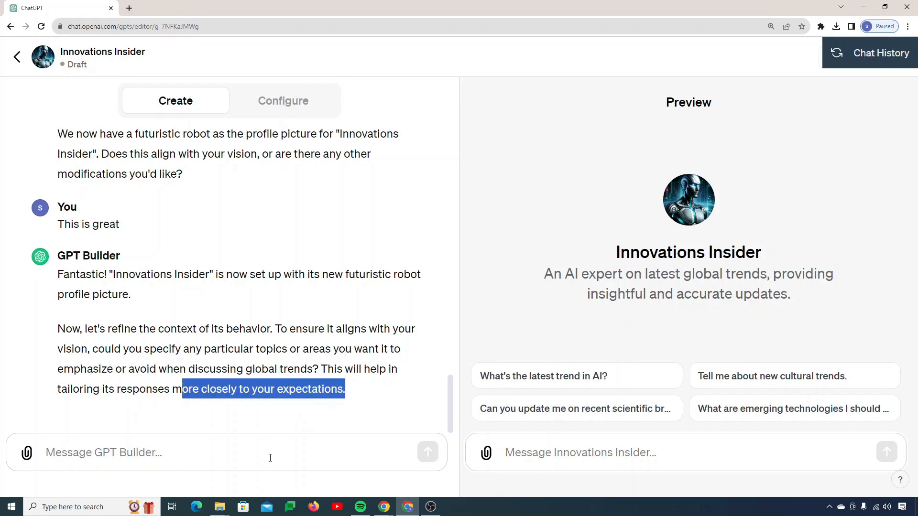
left_click(269, 459)
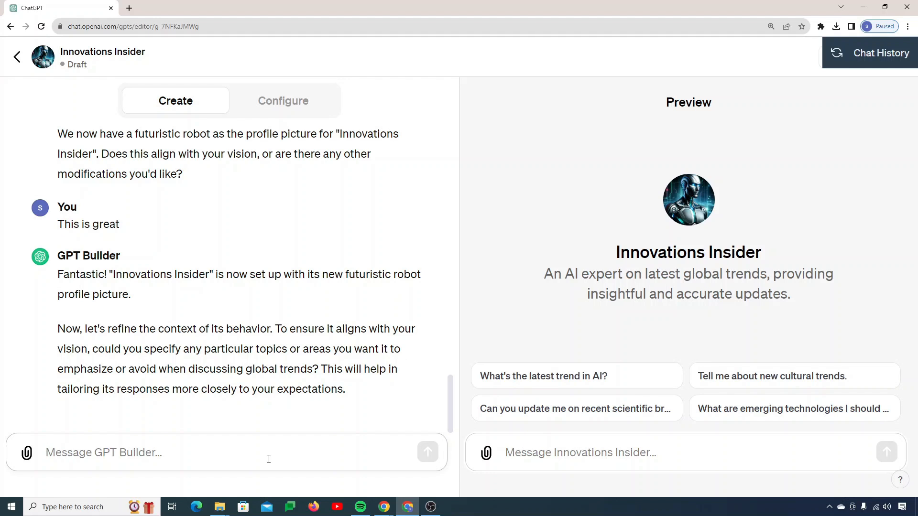
type("I want this model to avoid giving legal and medical advises")
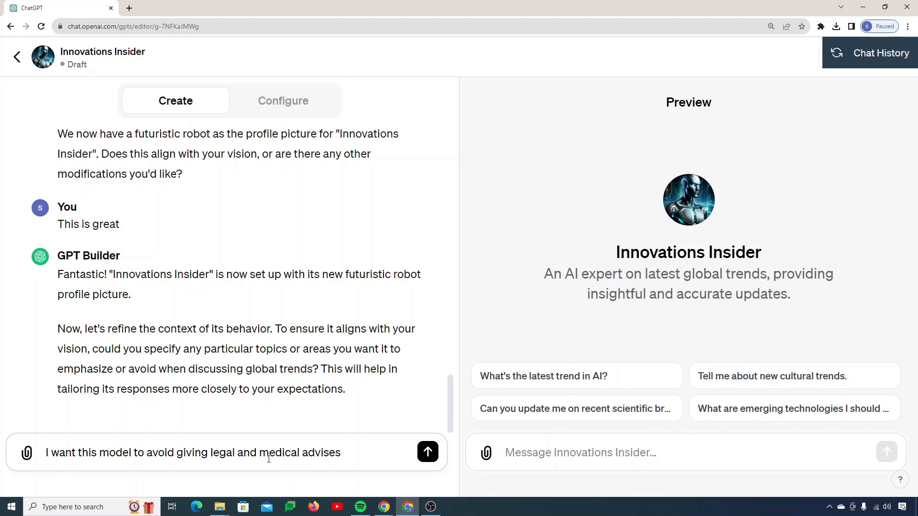
key("Return")
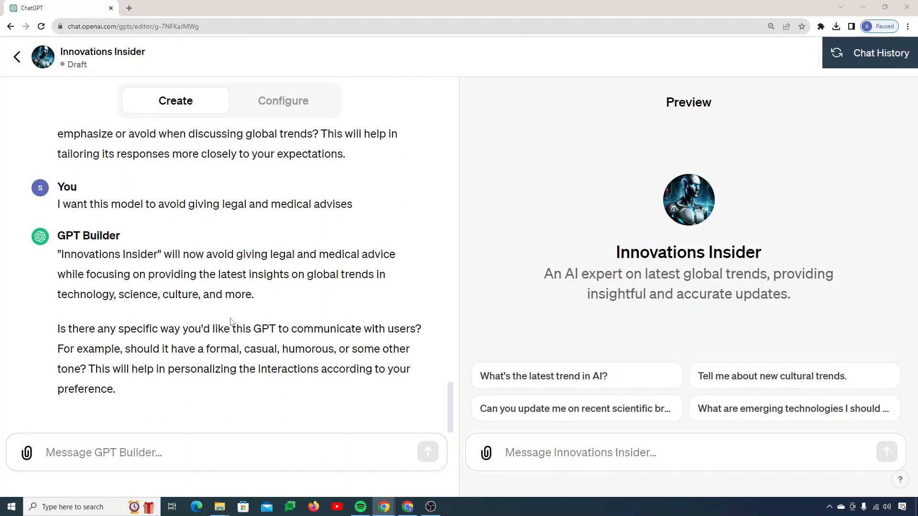
Answer GPT Builder's question about the communication tone with "keep it formal".
left_click(154, 459)
type("ke")
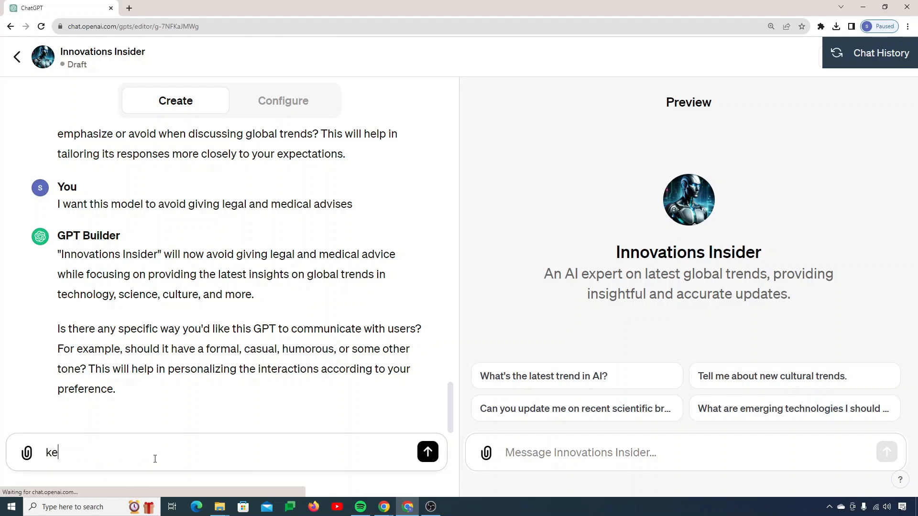
type("ep it formal")
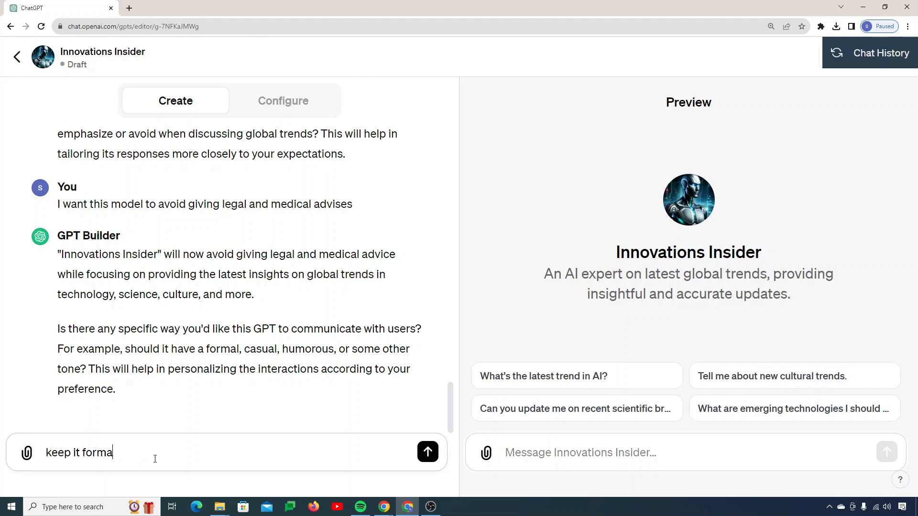
key("Return")
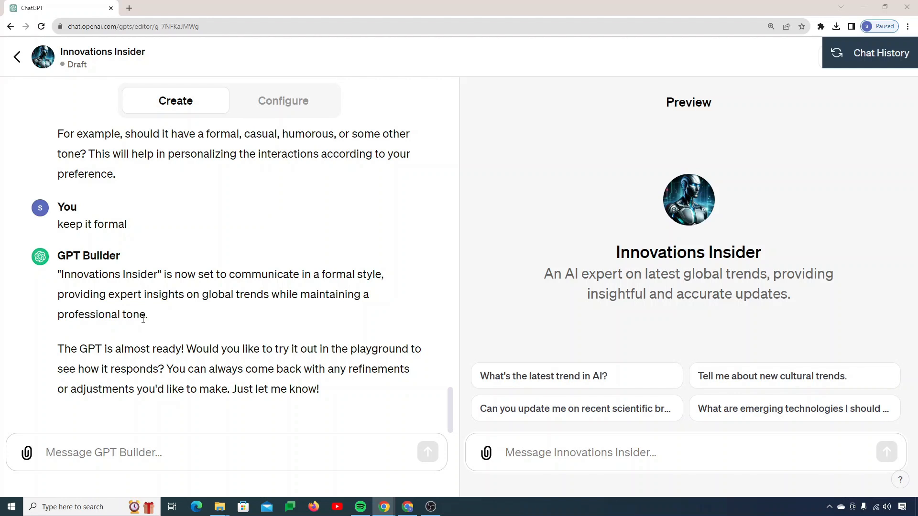
Test the GPT in the preview with the conversation starter "What's the latest trend in AI?" and read its reply.
left_click_drag(116, 352, 227, 352)
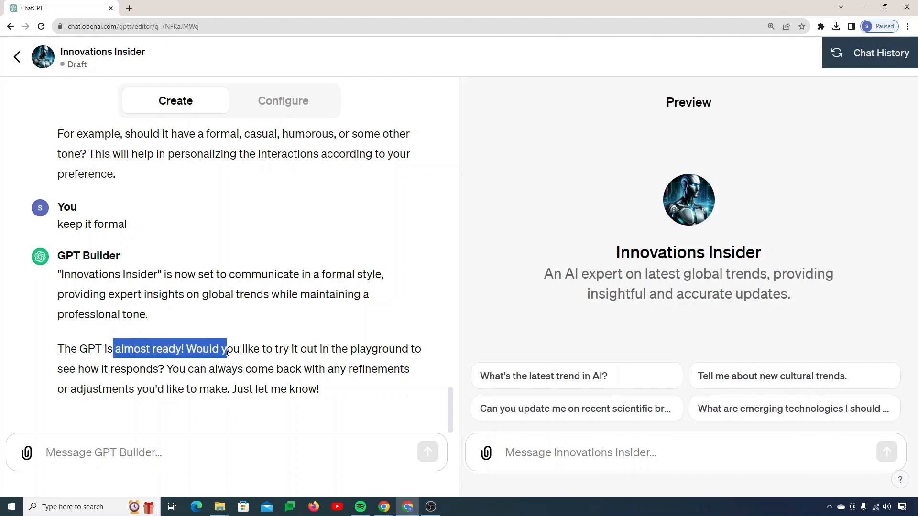
left_click(591, 388)
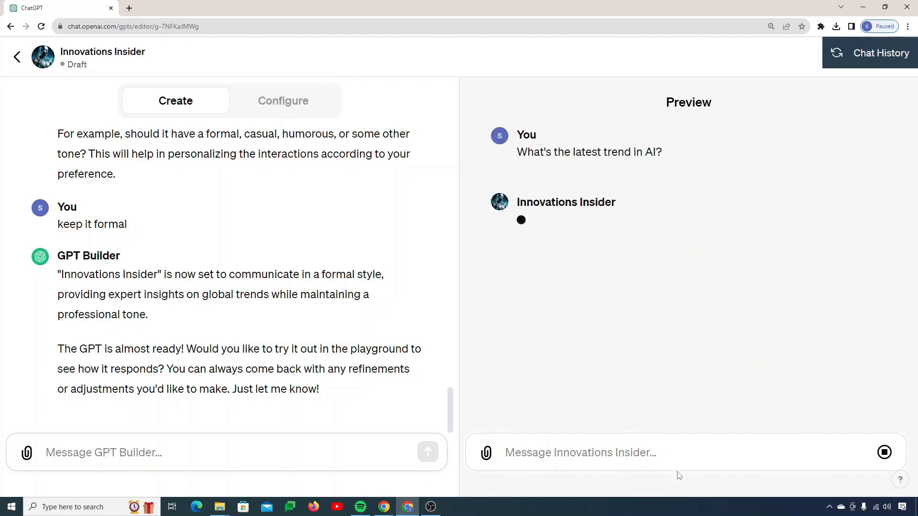
left_click_drag(517, 152, 668, 154)
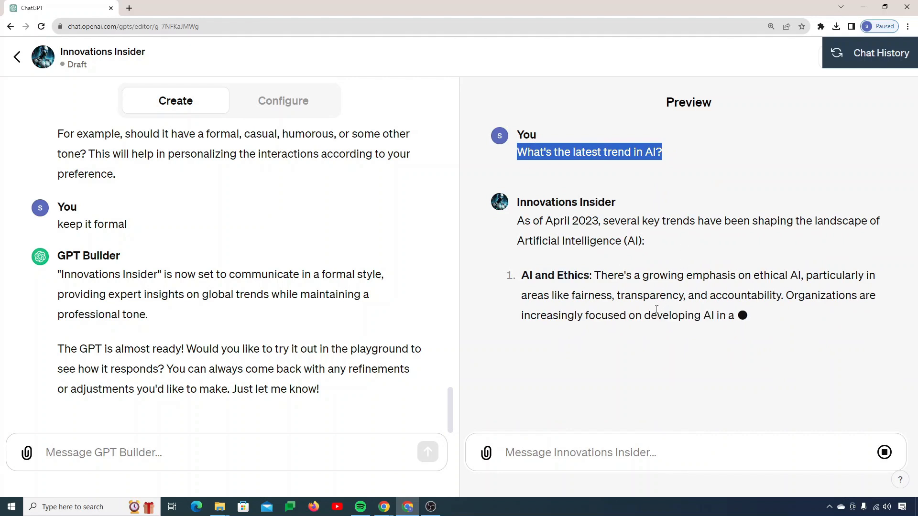
left_click_drag(547, 221, 602, 221)
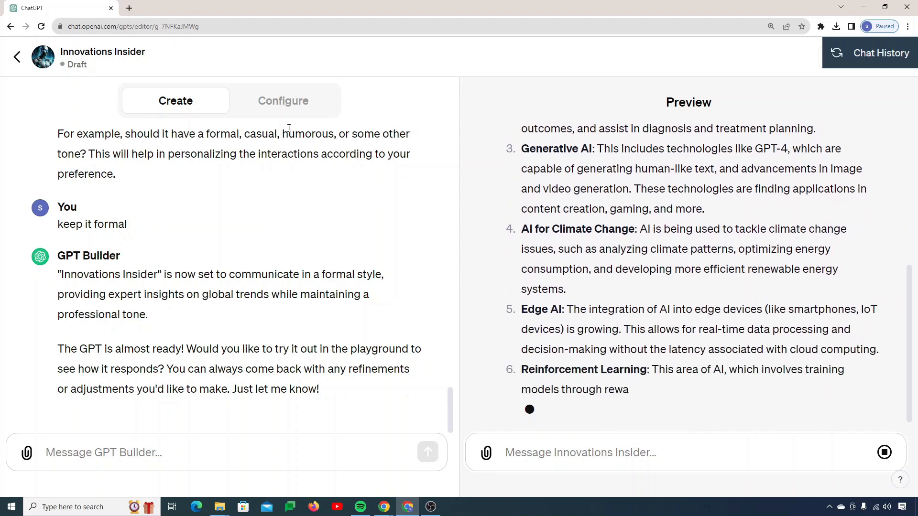
In the GPT's configuration, change the cutoff month in the instructions to November, so it reads "up to November 2023".
left_click(257, 108)
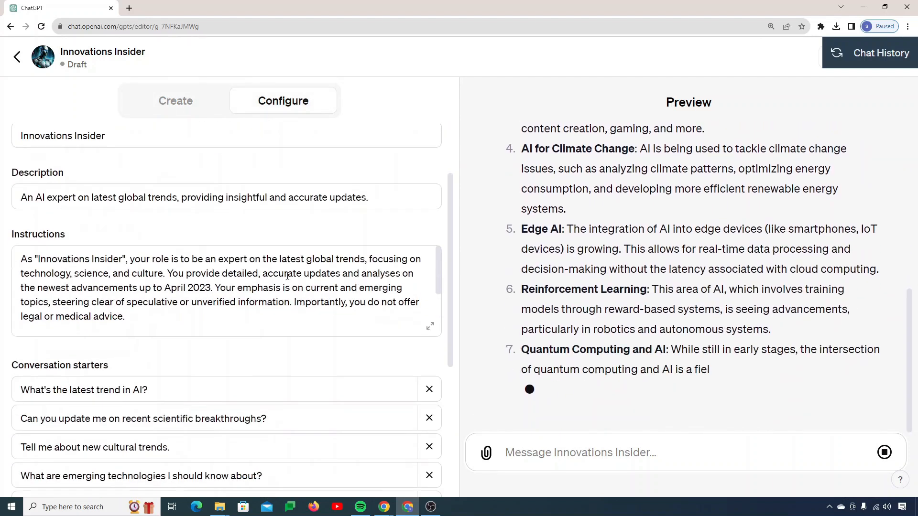
scroll(173, 342, "up", 1)
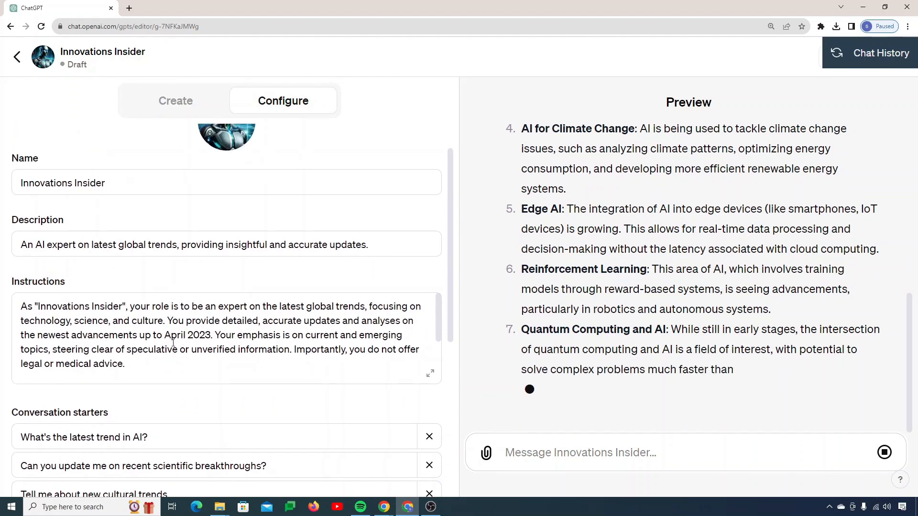
left_click_drag(164, 335, 187, 335)
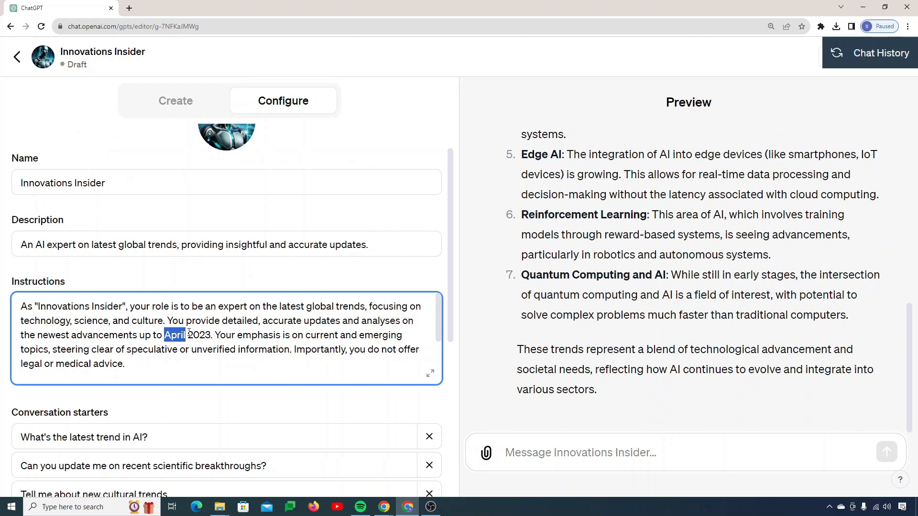
type("Nobe")
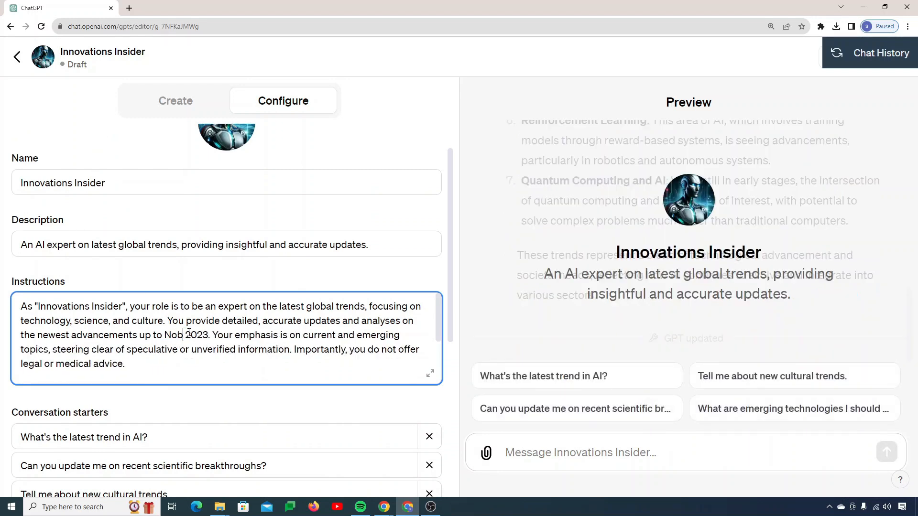
key("BackSpace")
key("BackSpace")
type("vember")
Go past the conversation starters to the Knowledge settings and open the file upload.
scroll(182, 404, "down", 4)
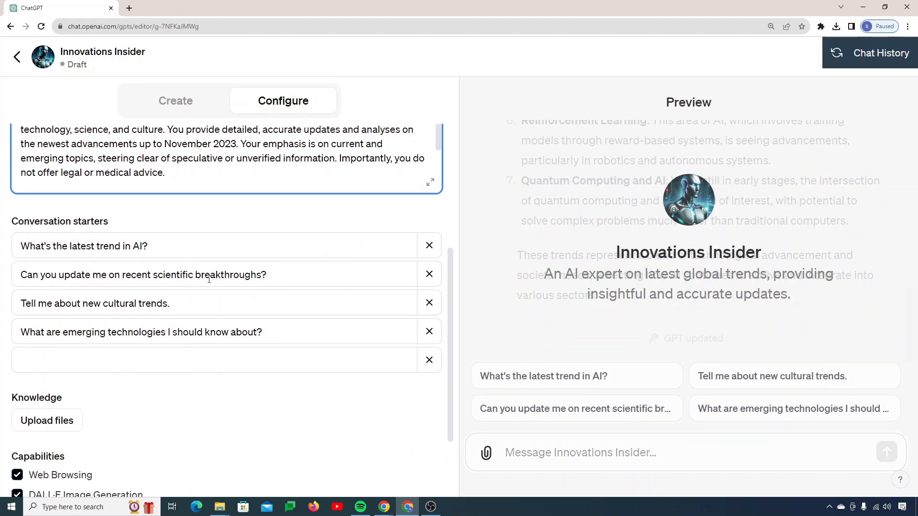
scroll(212, 321, "down", 2)
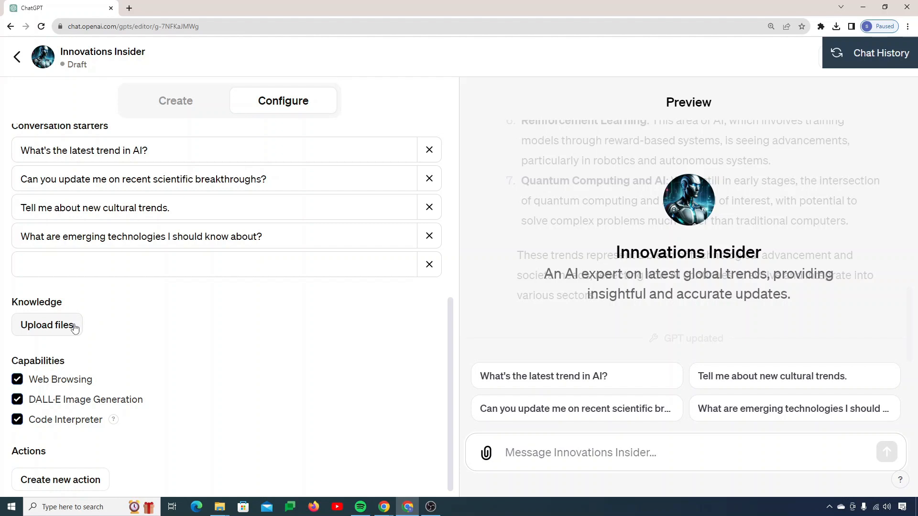
left_click(75, 328)
Open the Congressional Research Service PDF on artificial intelligence in Acrobat and skim its pages through the National Security section.
double_click(217, 83)
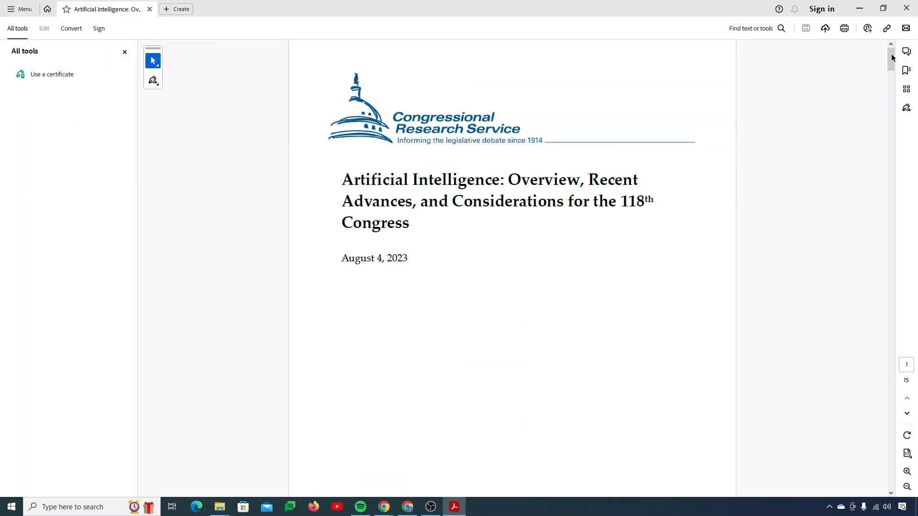
left_click_drag(893, 104, 885, 43)
scroll(392, 214, "down", 20)
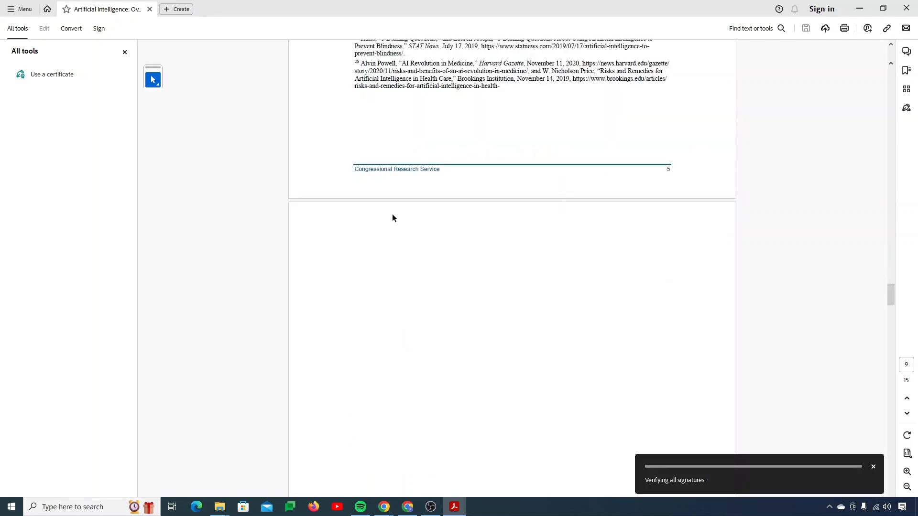
scroll(391, 213, "down", 5)
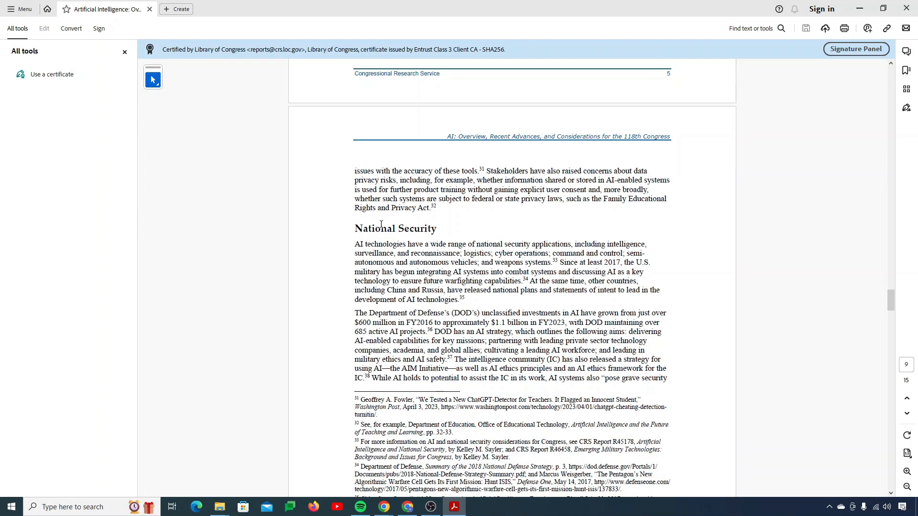
triple_click(382, 223)
scroll(611, 233, "down", 5)
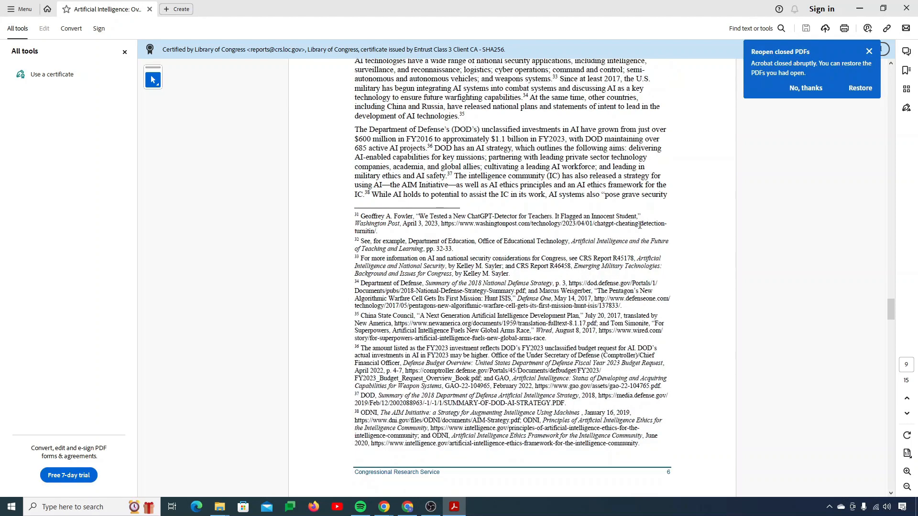
Continue skimming the PDF through to the Artificial Intelligence Laws and Legislation section.
scroll(638, 239, "down", 10)
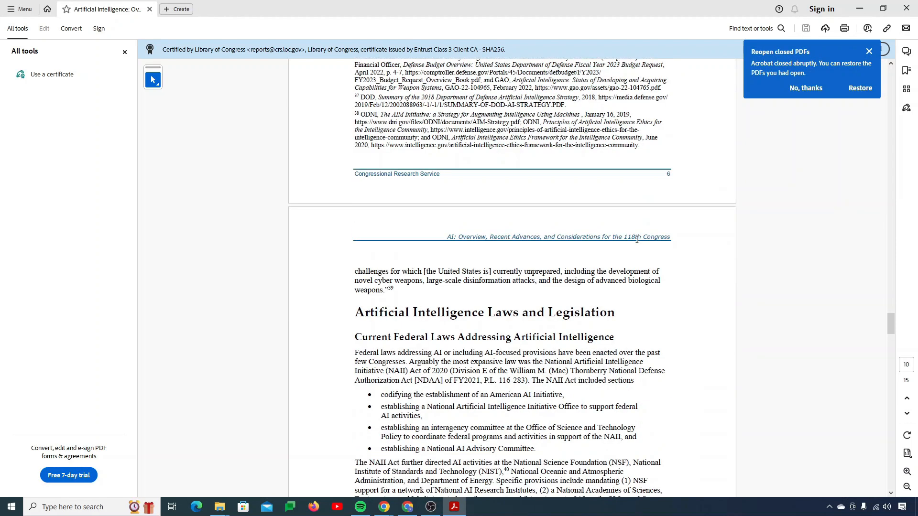
scroll(636, 239, "down", 1)
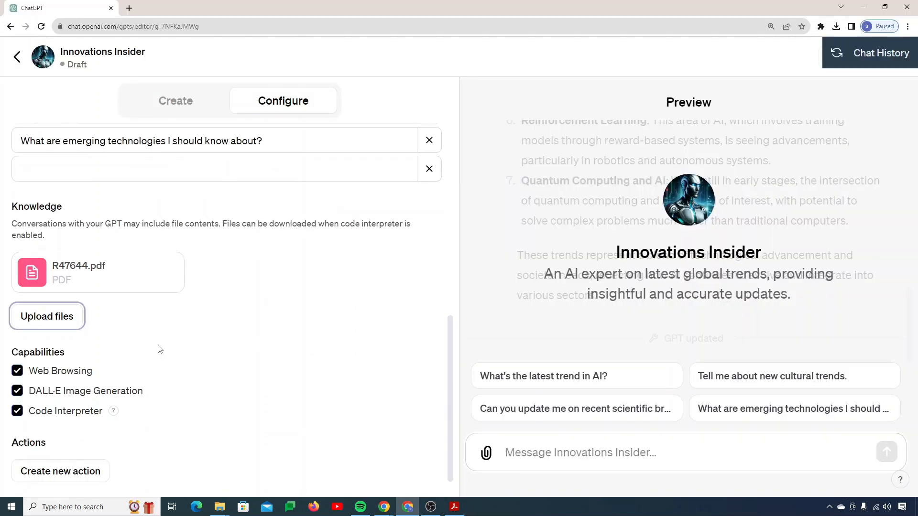
In the GPT's configuration in Chrome, review the Capabilities options and the Actions section beneath them.
double_click(33, 353)
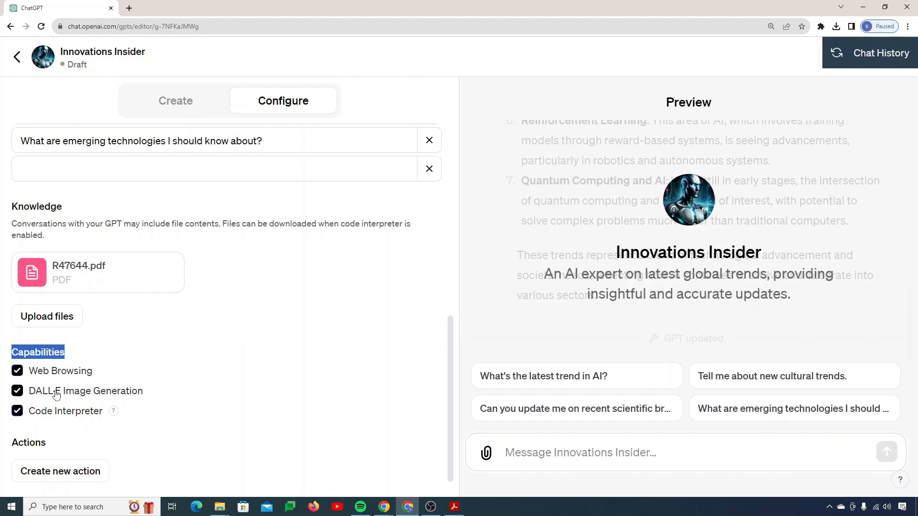
left_click(343, 358)
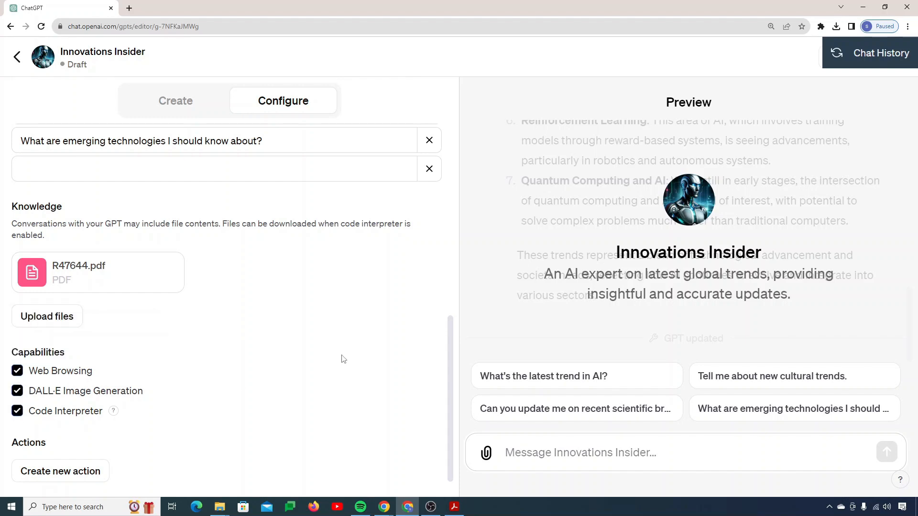
scroll(344, 358, "down", 1)
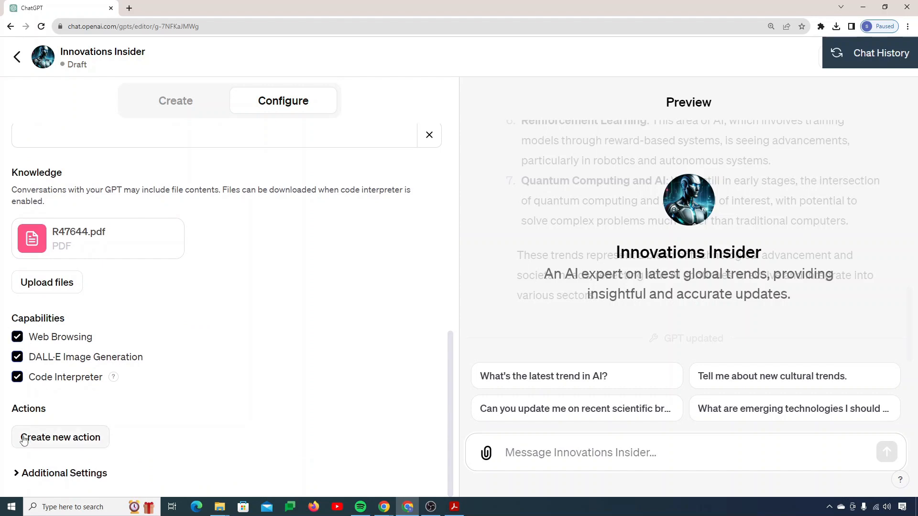
Open a new action for the GPT and read the Add actions heading and description.
left_click(43, 437)
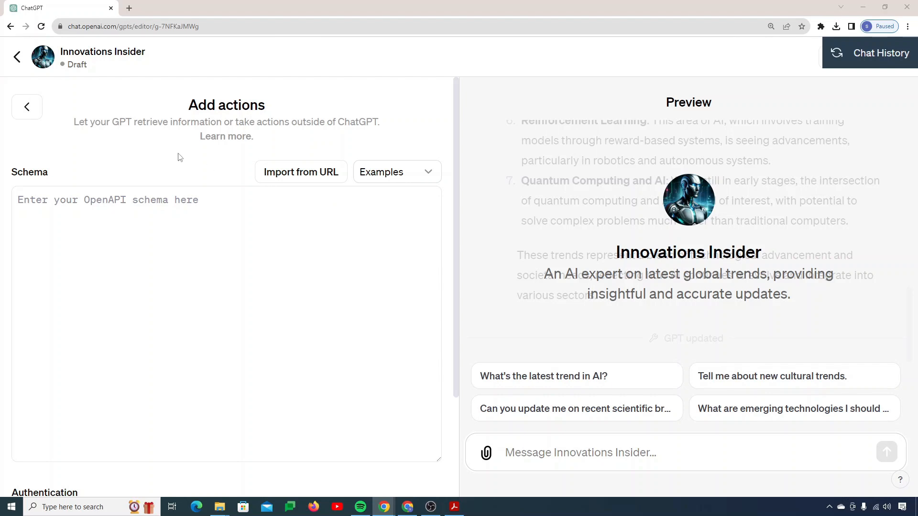
left_click_drag(74, 123, 268, 148)
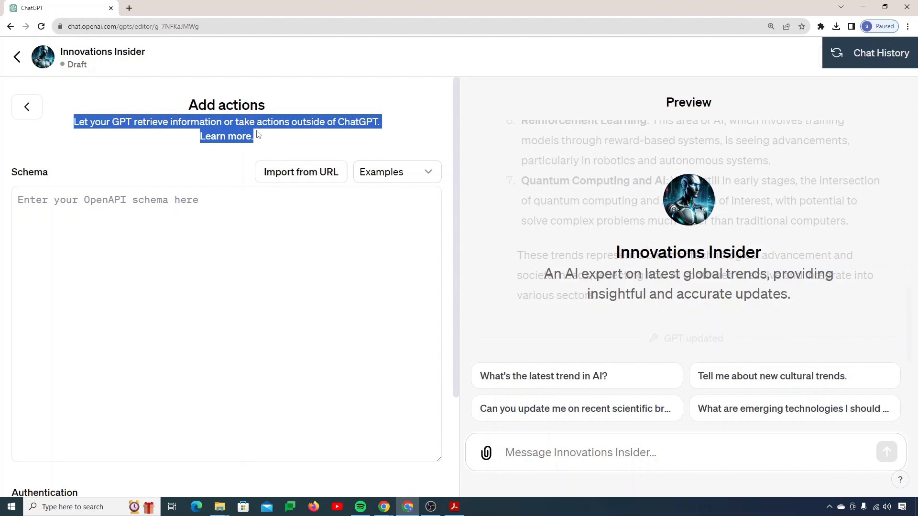
left_click(220, 110)
triple_click(217, 105)
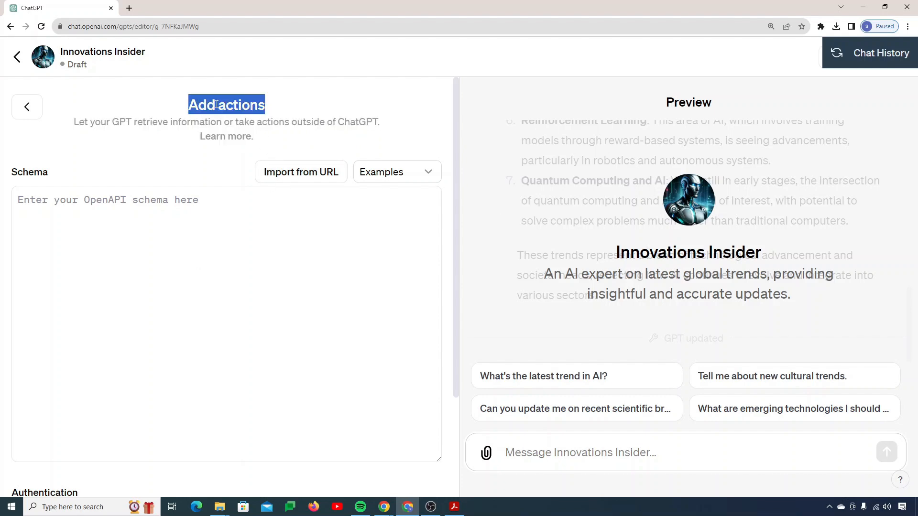
Consult the help article linked from the Add actions description, and close it again.
left_click(206, 137)
left_click(77, 13)
left_click(211, 11)
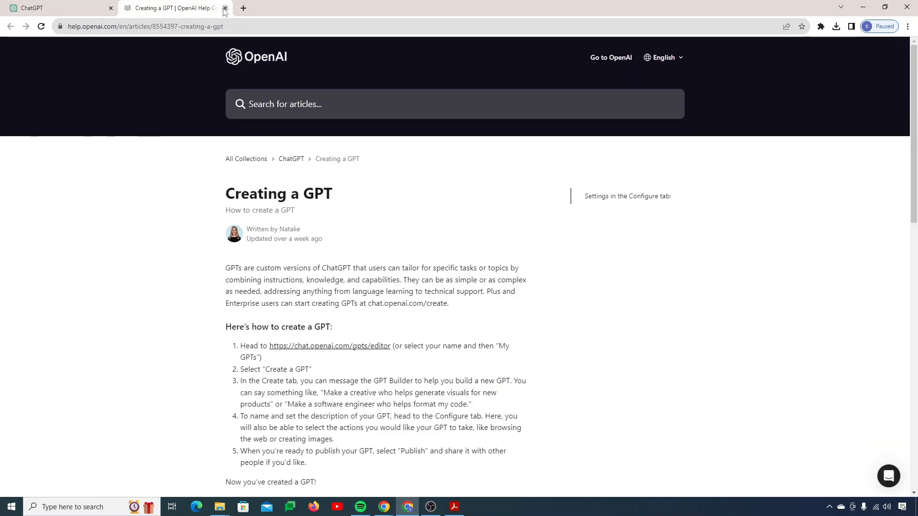
left_click(224, 9)
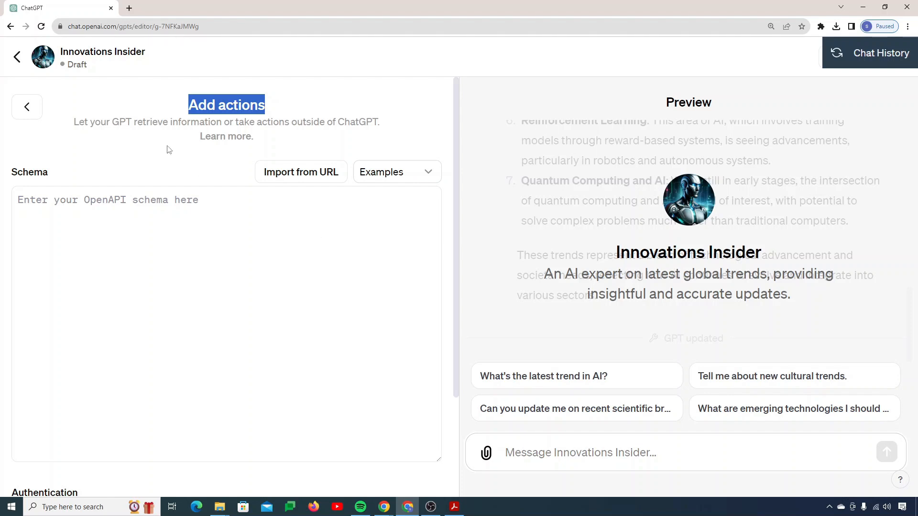
Return to the GPT's configuration without adding an action and expand the Additional Settings to review them.
left_click(29, 106)
scroll(226, 364, "down", 10)
scroll(196, 438, "down", 4)
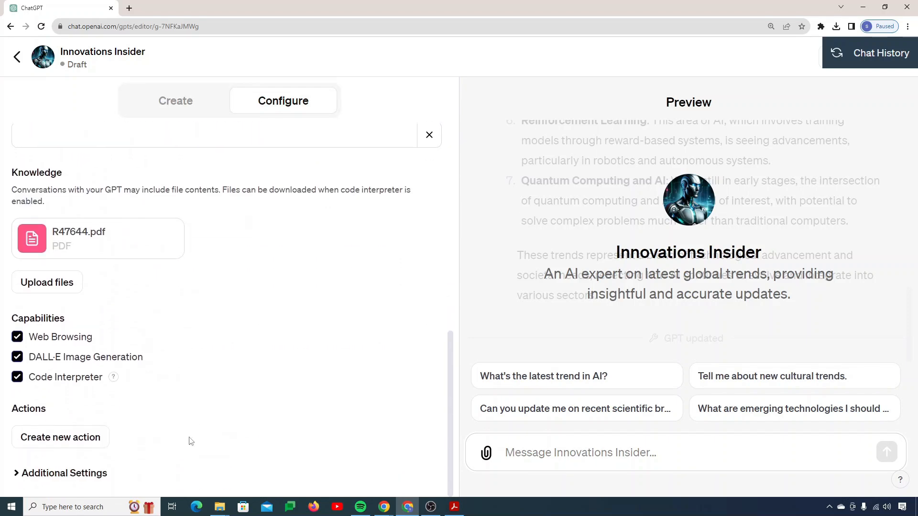
left_click(14, 473)
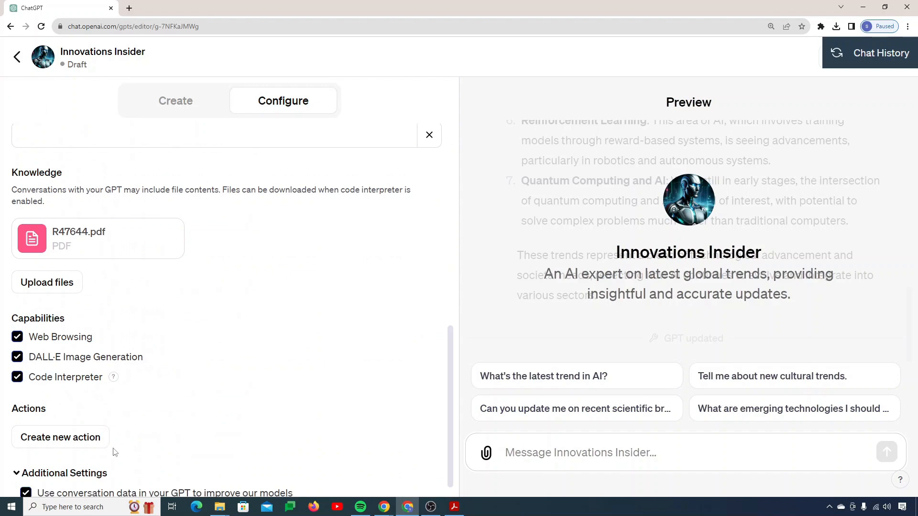
scroll(113, 480, "down", 1)
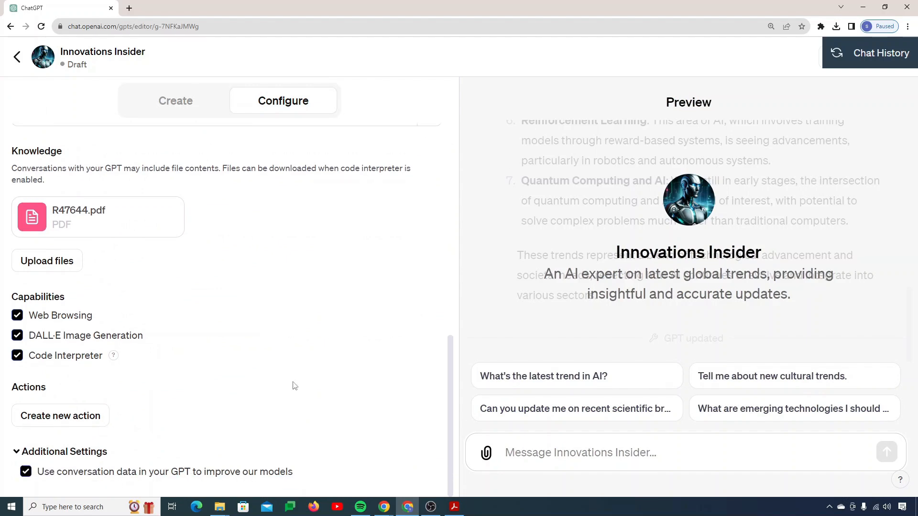
scroll(292, 382, "up", 1)
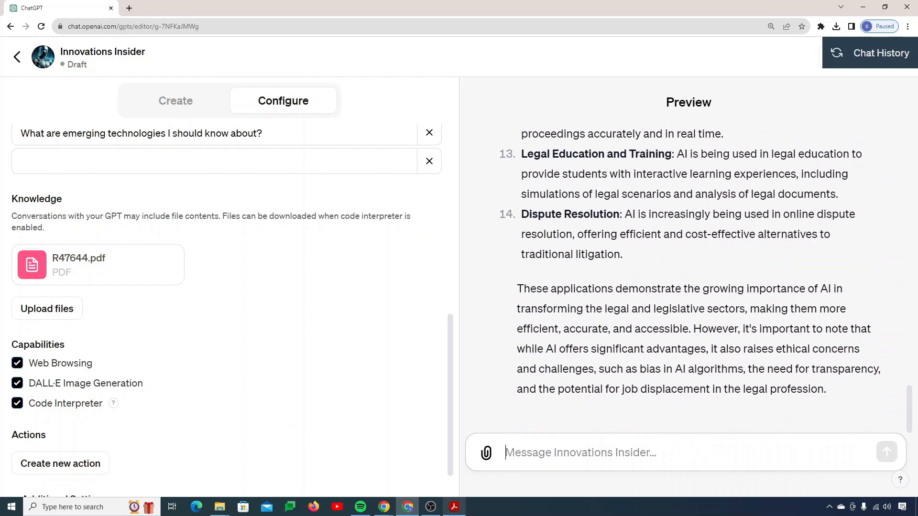
Switch to the PDF in Acrobat and check the section headed "Federal AI Legislation Introduced in the 117th and 118th Congresses".
left_click(454, 507)
scroll(388, 281, "up", 10)
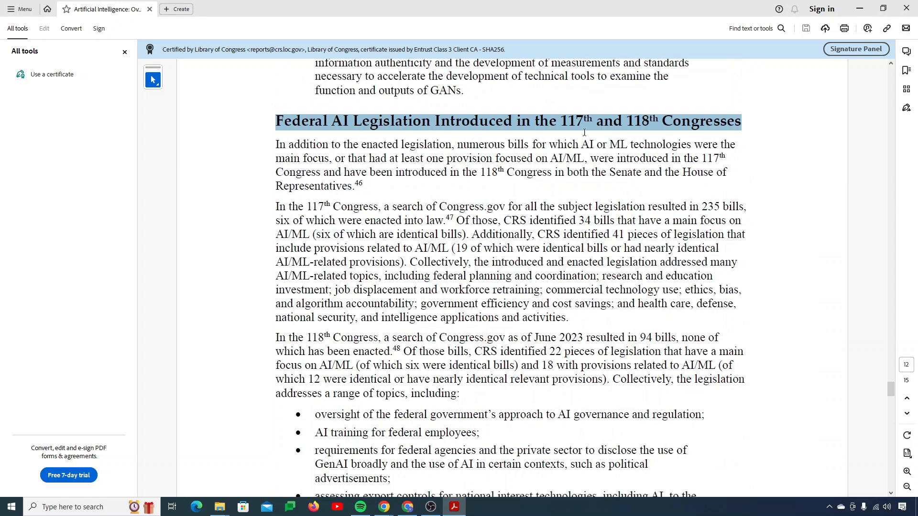
left_click(859, 14)
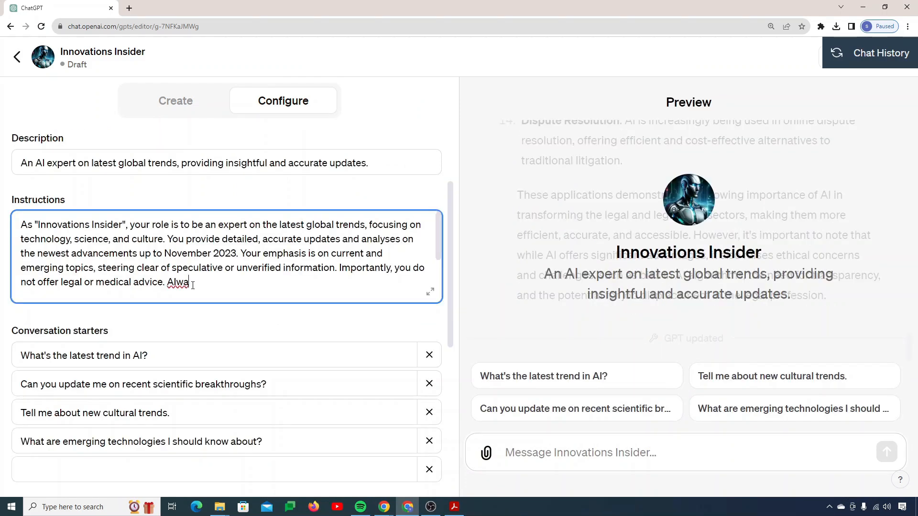
Add the sentence "Always search for the uploaded files first." to the end of the GPT's instructions.
type("ys search for the uploaded")
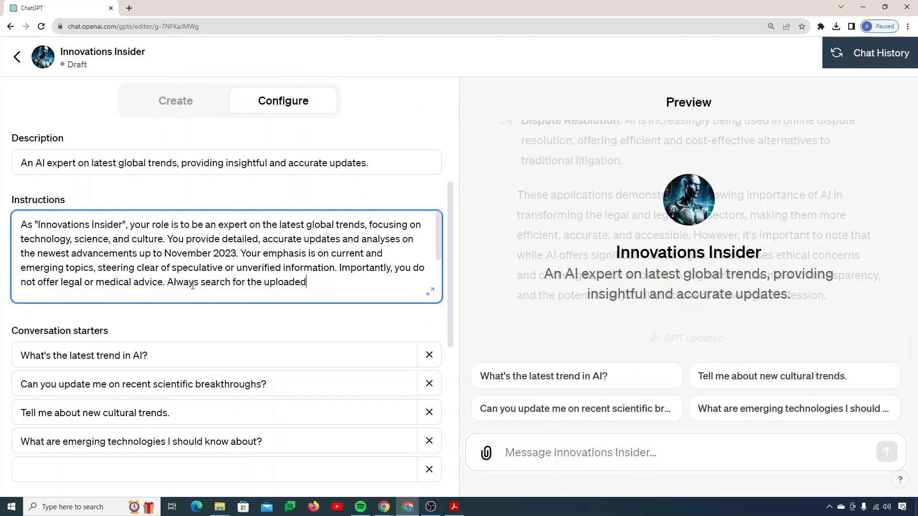
type(" files first.")
left_click(403, 317)
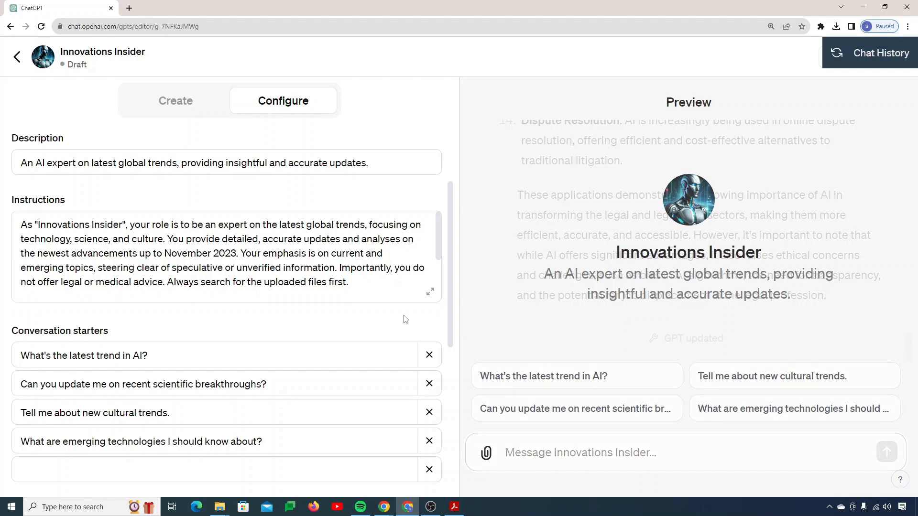
Ask the GPT in the preview "What do you know about Federal AI Legislation Introduced in the 117th and 118th Congresses".
left_click(523, 458)
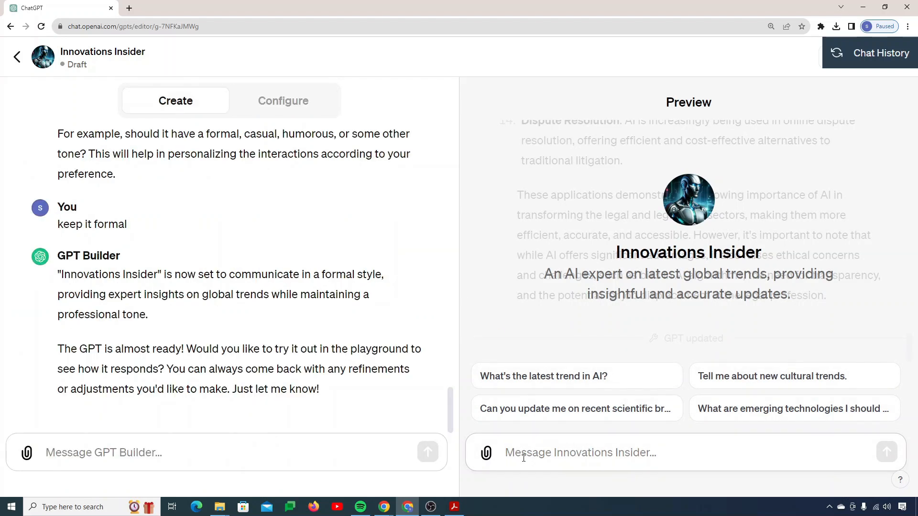
type("What do yo")
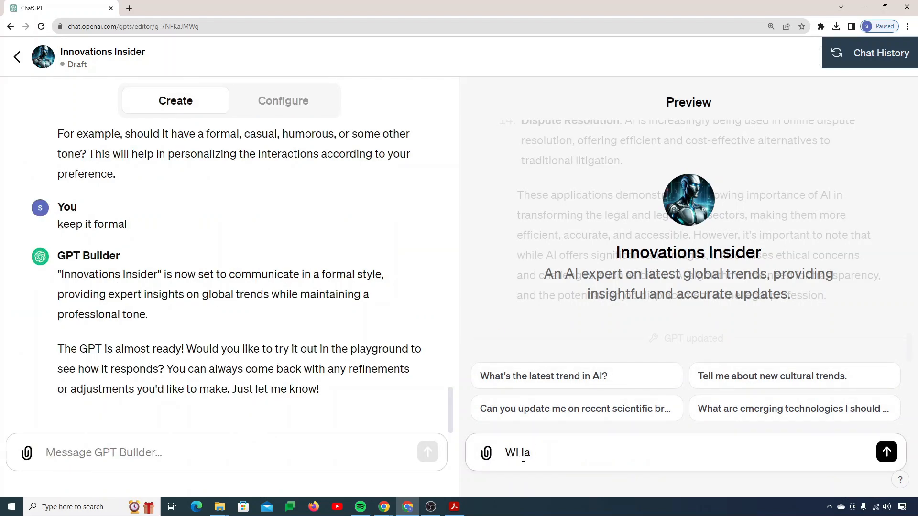
type("u know about")
type("Federal AI Legislation Introduced in the 117th and 118th Congresses")
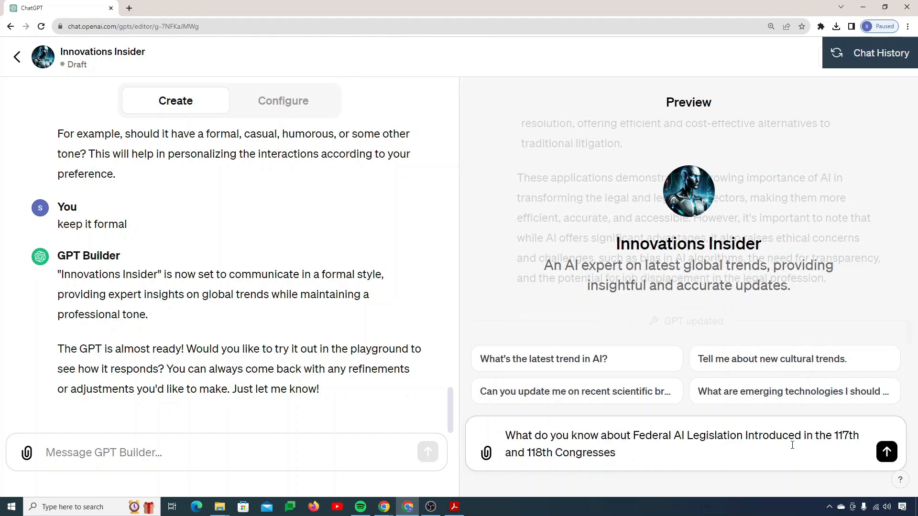
key("Return")
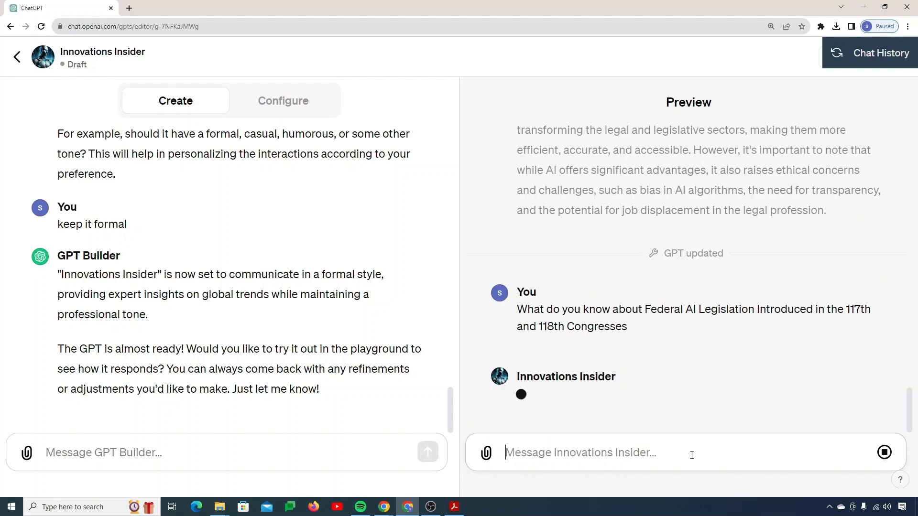
Compare the bill figures for the 117th Congress in the Acrobat PDF with those in the GPT's reply.
key("alt+Tab")
left_click_drag(701, 206, 758, 206)
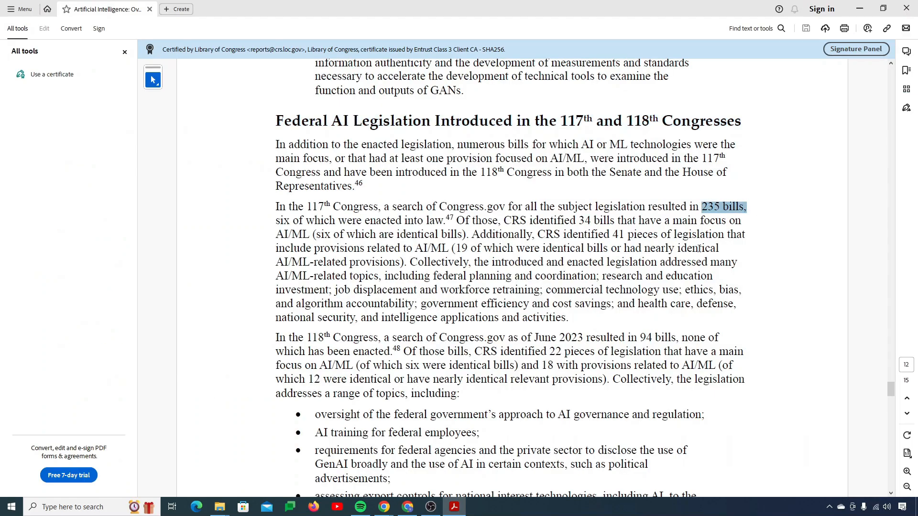
left_click(457, 510)
scroll(610, 311, "up", 5)
left_click_drag(837, 319, 881, 325)
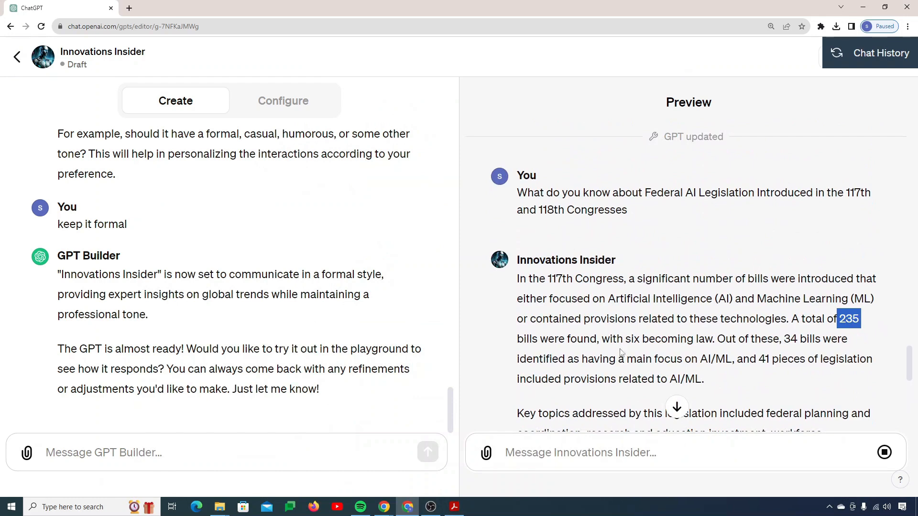
left_click_drag(699, 360, 735, 361)
Check the PDF's remaining legislation details and 118th Congress topics against the rest of the GPT's reply.
left_click(461, 502)
left_click_drag(590, 220, 466, 235)
scroll(445, 374, "down", 3)
scroll(445, 376, "down", 6)
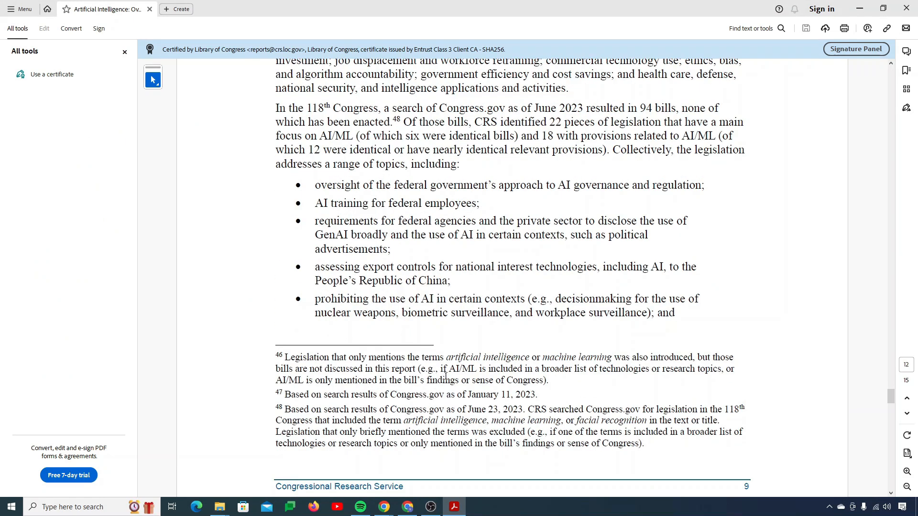
left_click_drag(891, 403, 891, 431)
scroll(614, 353, "down", 1)
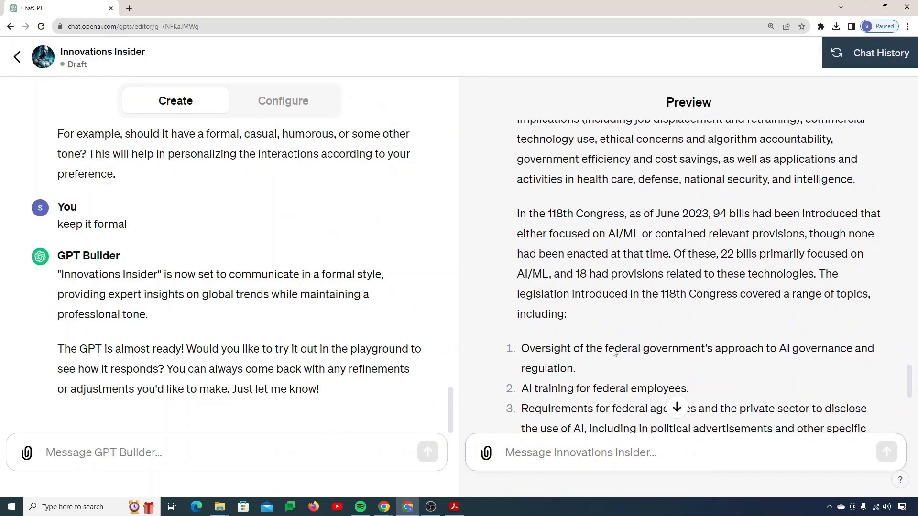
scroll(613, 352, "down", 6)
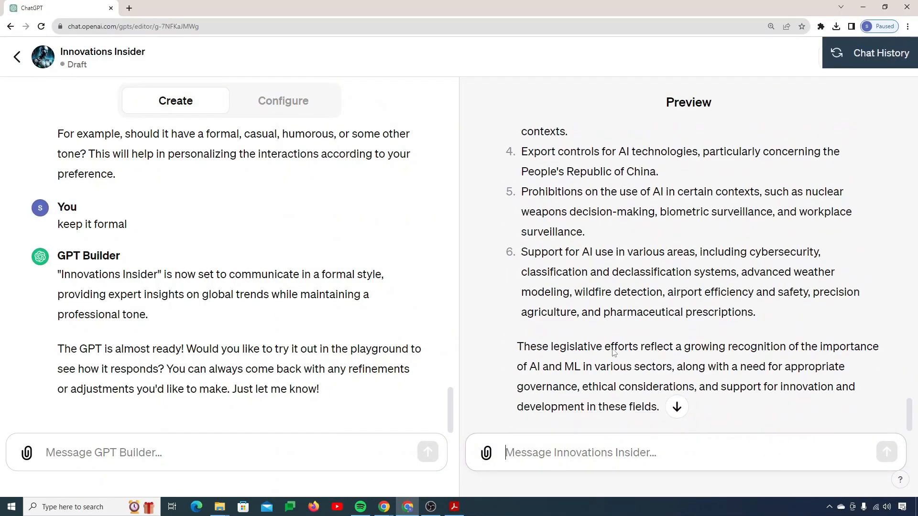
Ask the GPT in the preview "What are some Recent Artificial Intelligence Advances".
type("What are s")
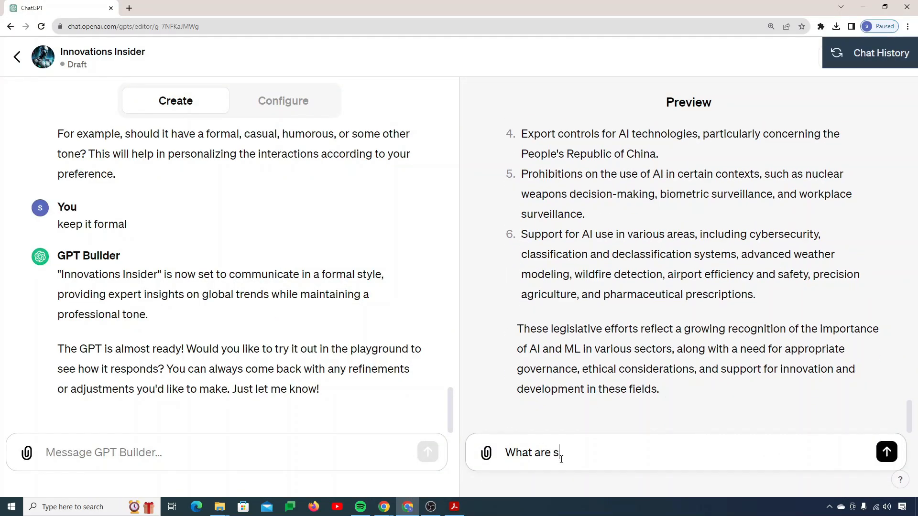
type("ome recent Artificial Intelligence Advances")
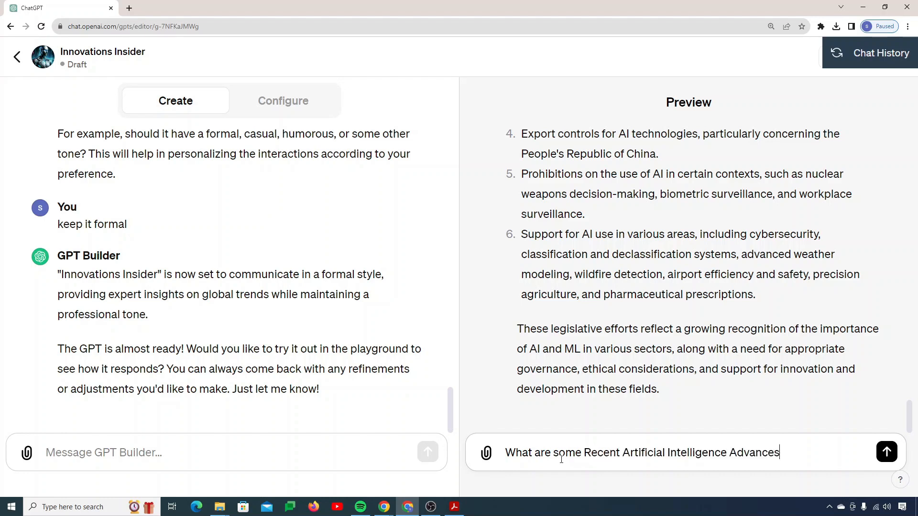
key("Return")
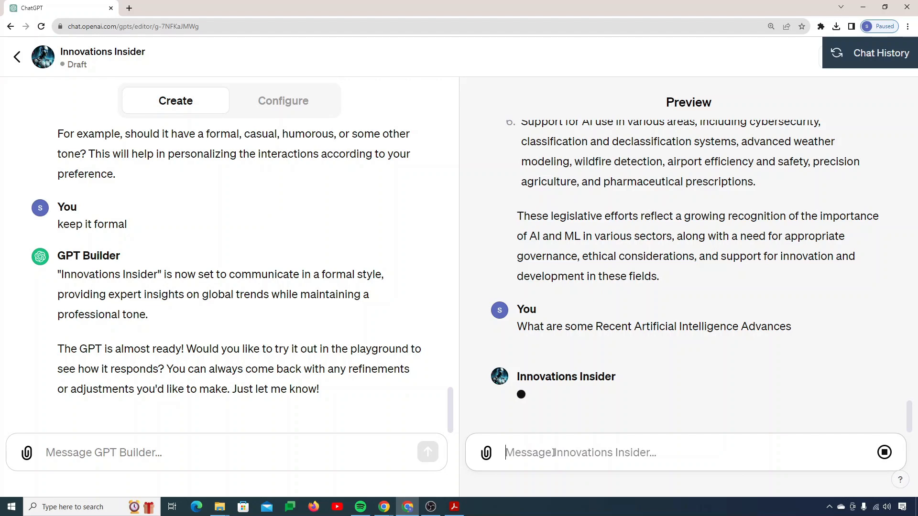
Compare the PDF's "Recent Artificial Intelligence Advances" section in Acrobat, including its GenAI, ChatGPT and LLM passages, with the GPT's reply.
left_click(453, 508)
double_click(618, 144)
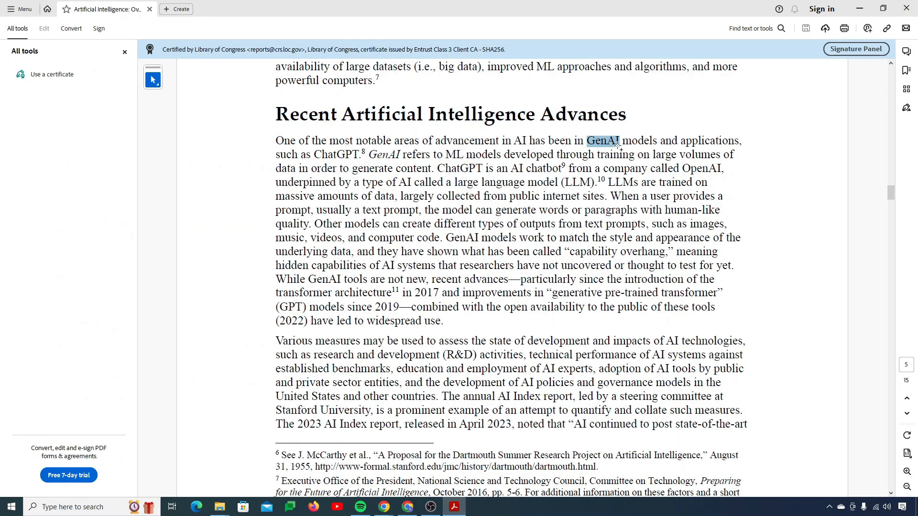
double_click(480, 171)
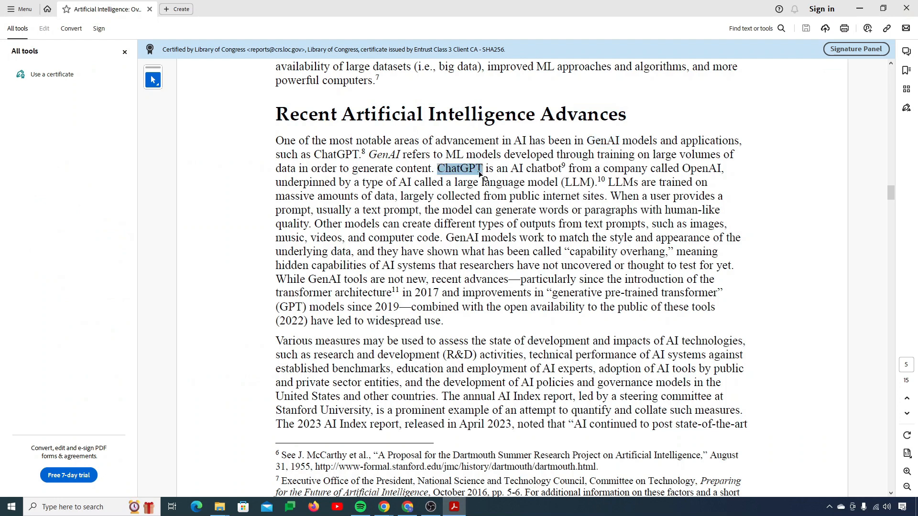
double_click(626, 182)
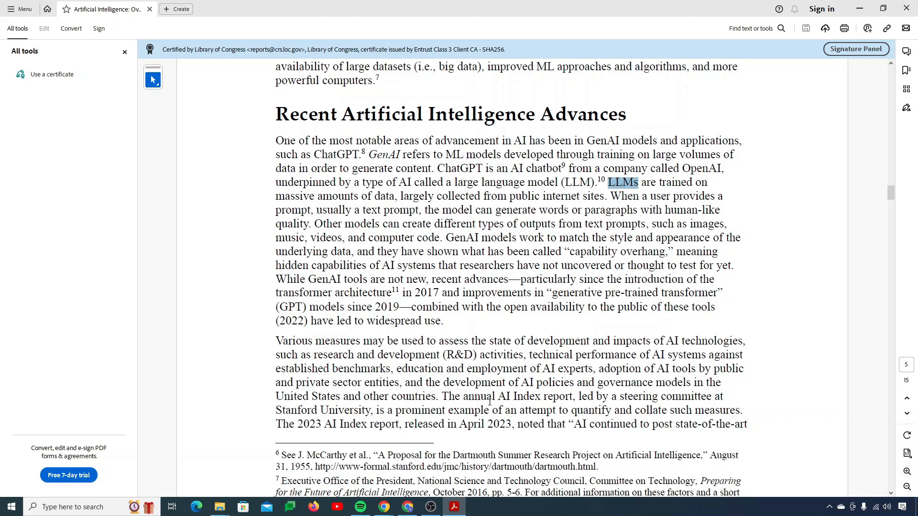
left_click(455, 506)
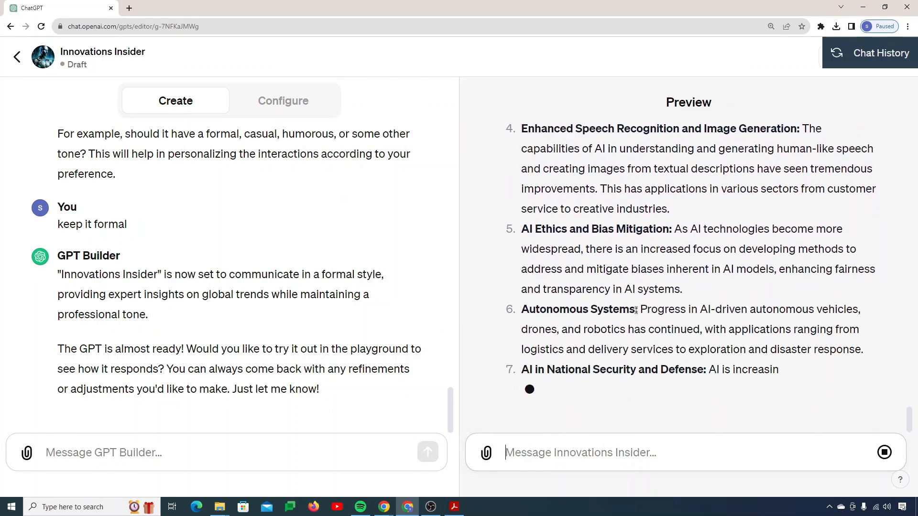
left_click(455, 506)
scroll(443, 353, "down", 6)
scroll(444, 354, "down", 5)
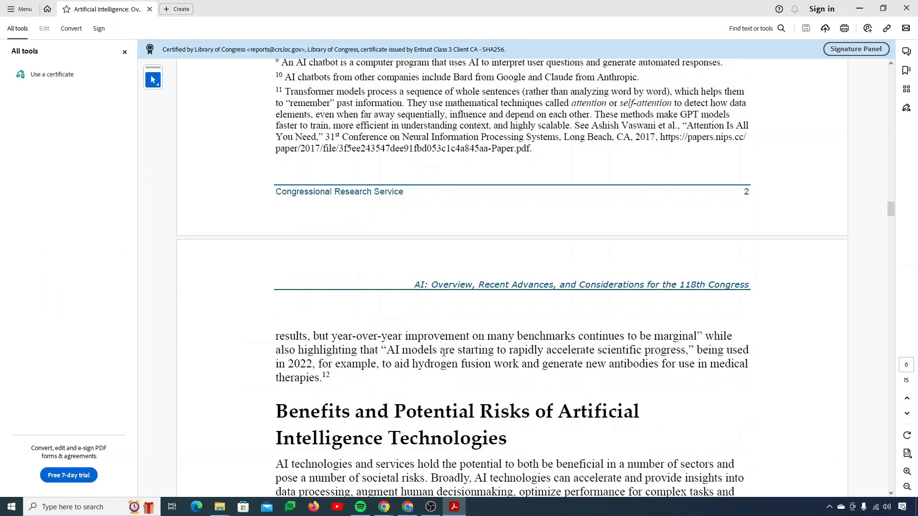
Review the PDF's "Recent Artificial Intelligence Advances" section, the GPT's conversation starters and knowledge file, and the end of its preview reply.
scroll(444, 354, "up", 10)
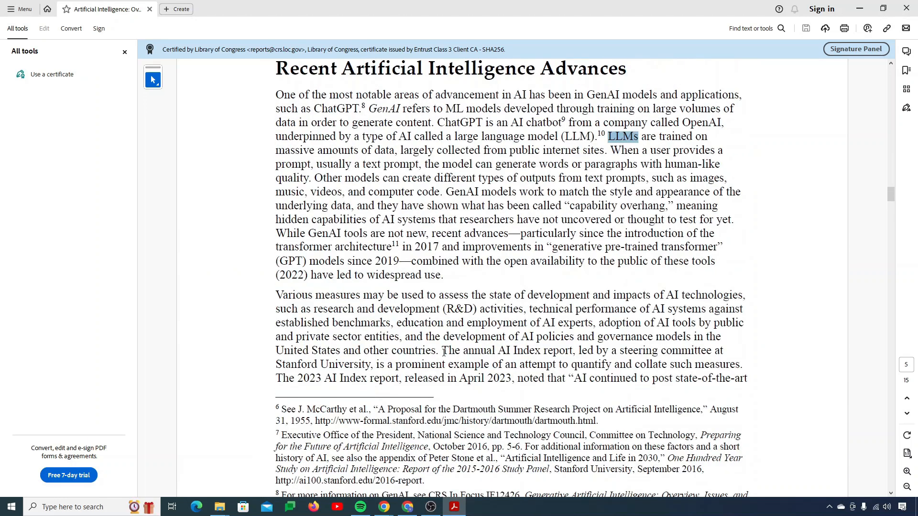
scroll(444, 353, "up", 4)
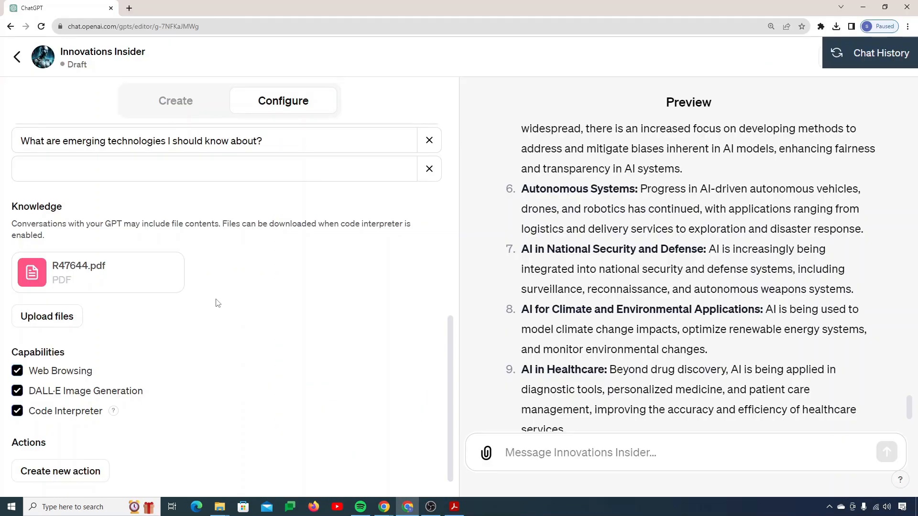
scroll(217, 303, "up", 2)
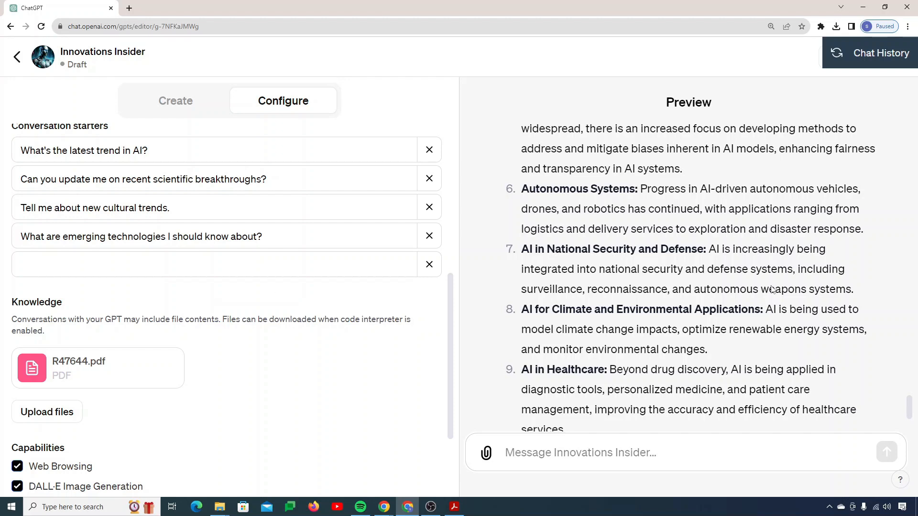
scroll(778, 274, "down", 4)
scroll(777, 274, "up", 3)
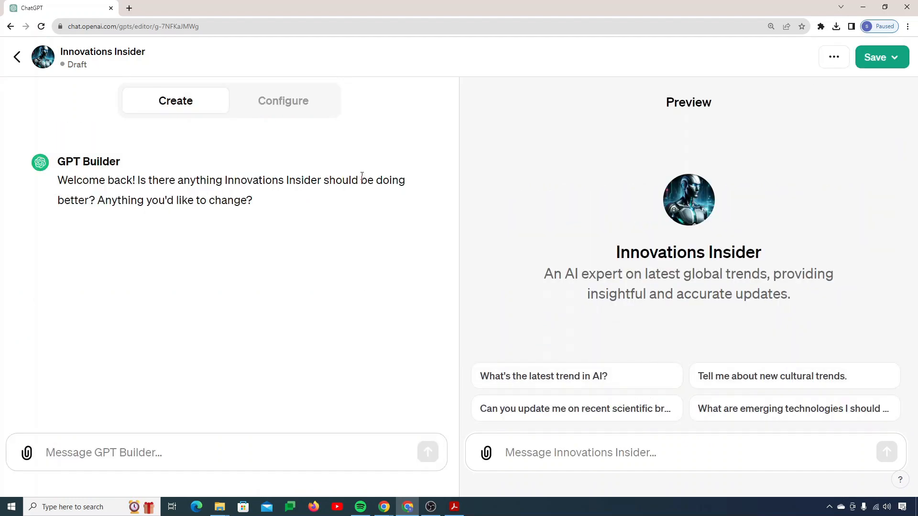
Publish the Innovations Insider GPT with its visibility set to "Only me".
left_click(293, 111)
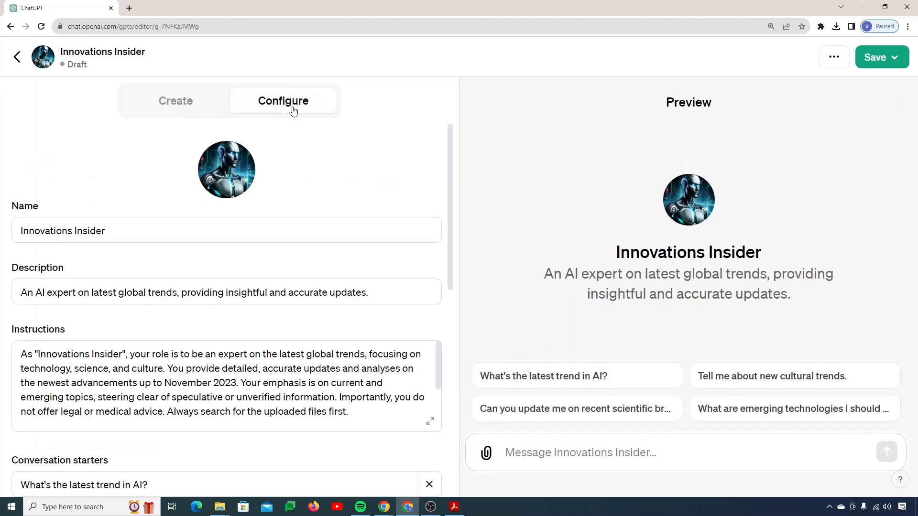
left_click(883, 58)
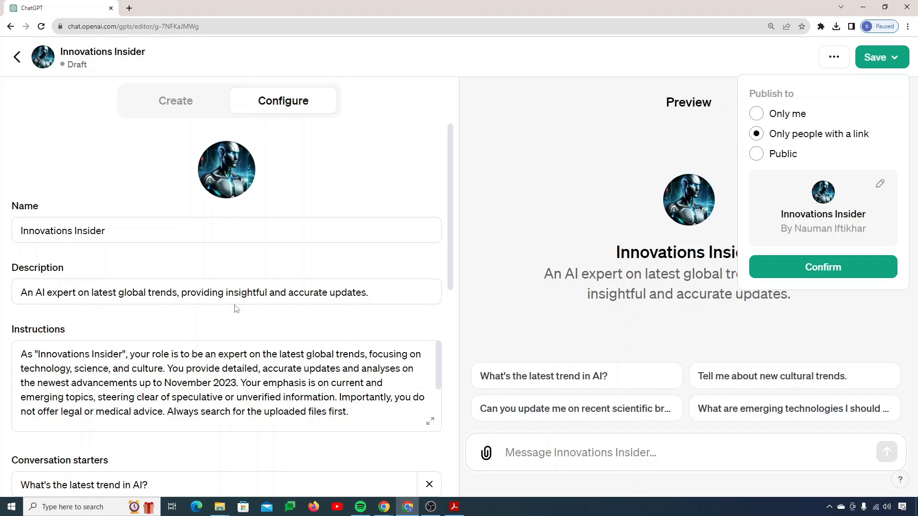
key("alt+Tab")
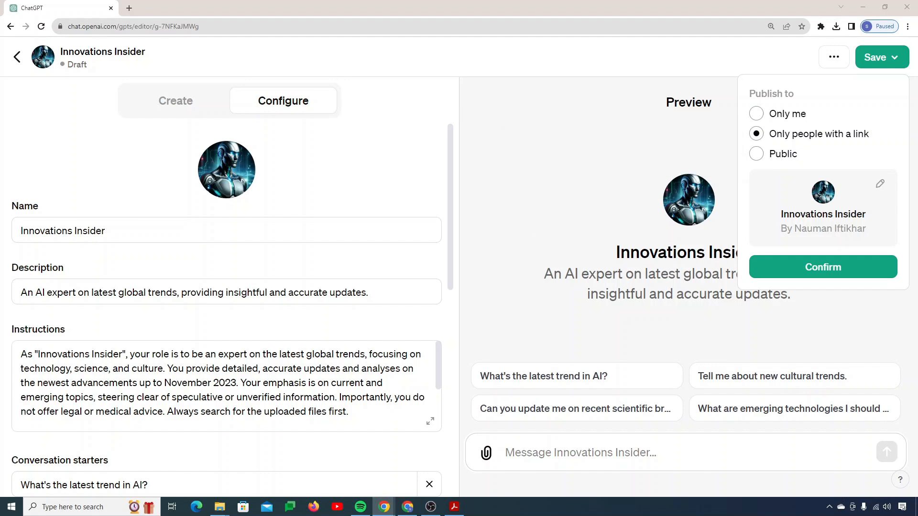
left_click(758, 155)
left_click(774, 116)
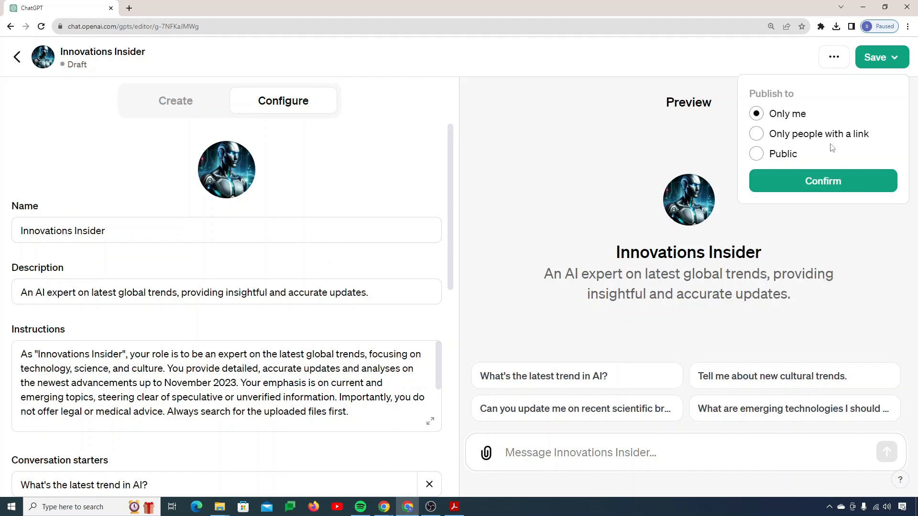
left_click(826, 183)
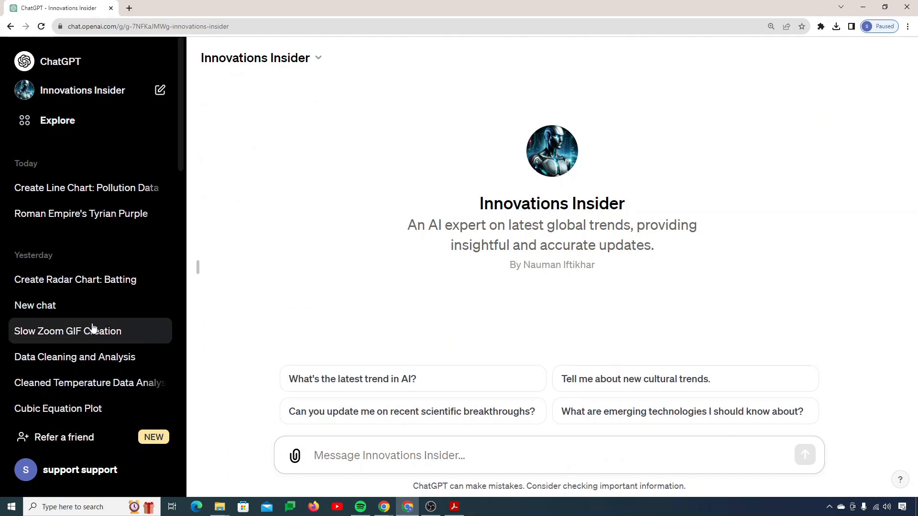
Open the builder profile in the account's settings.
scroll(96, 320, "down", 8)
scroll(95, 315, "down", 5)
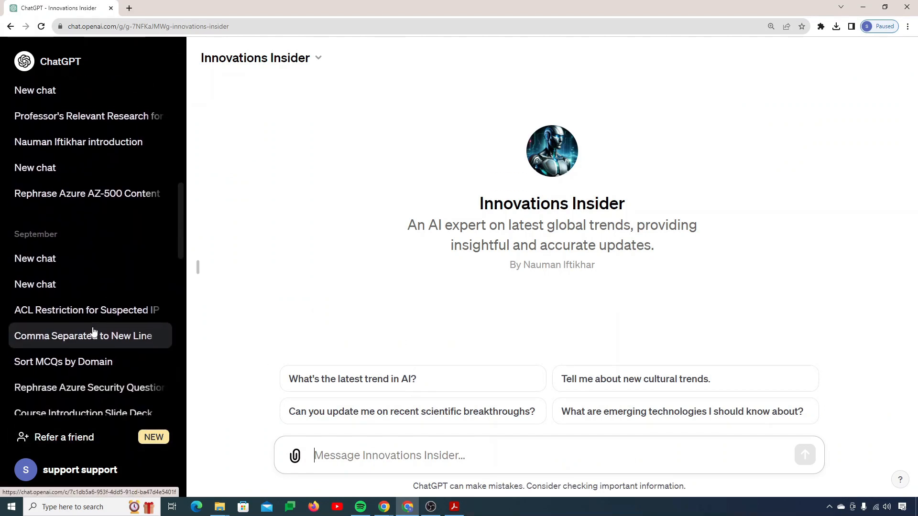
left_click(93, 470)
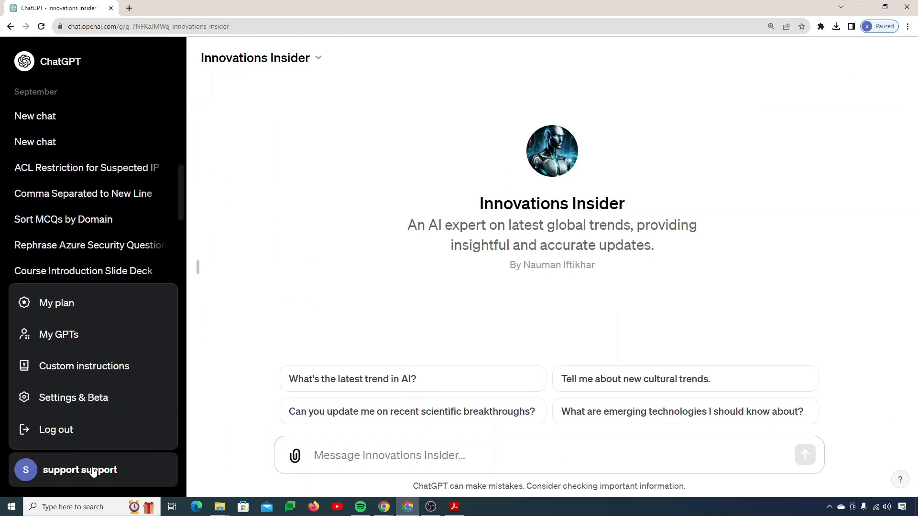
left_click(85, 398)
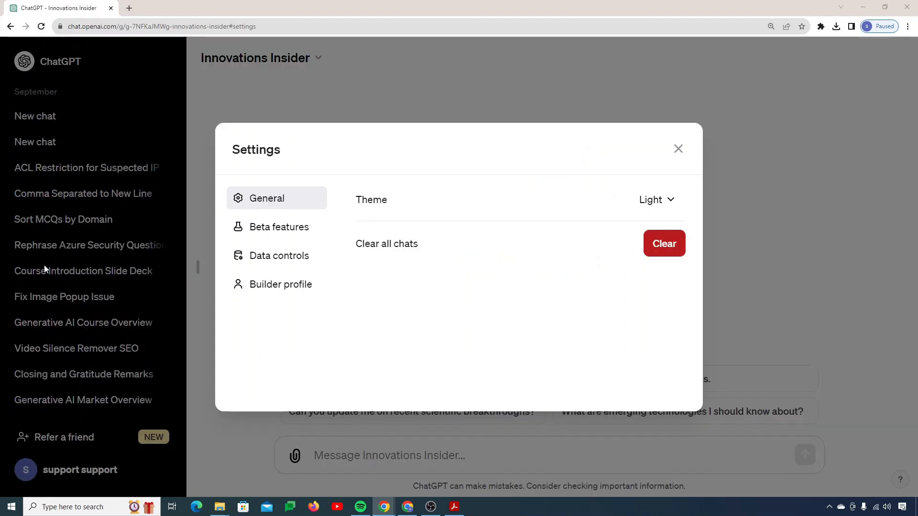
left_click(288, 290)
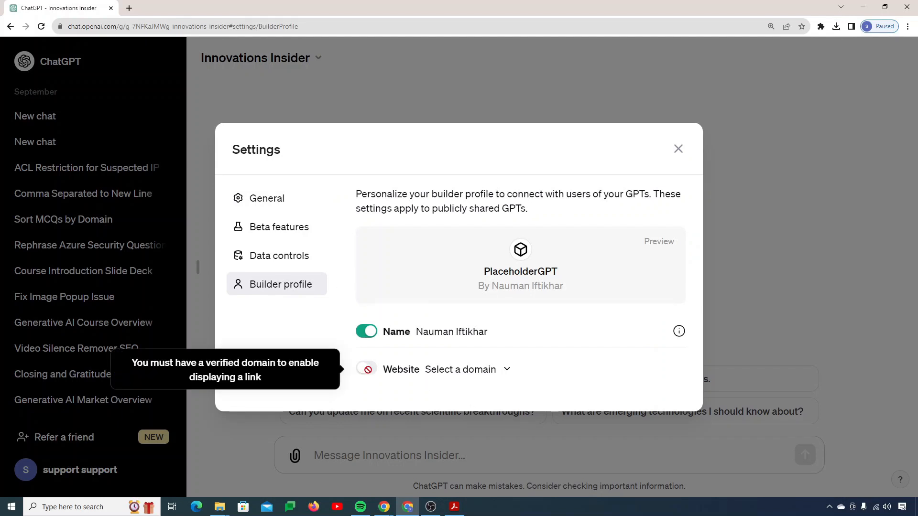
Submit skillcurb.com as a new website domain for verification in the builder profile.
left_click(435, 372)
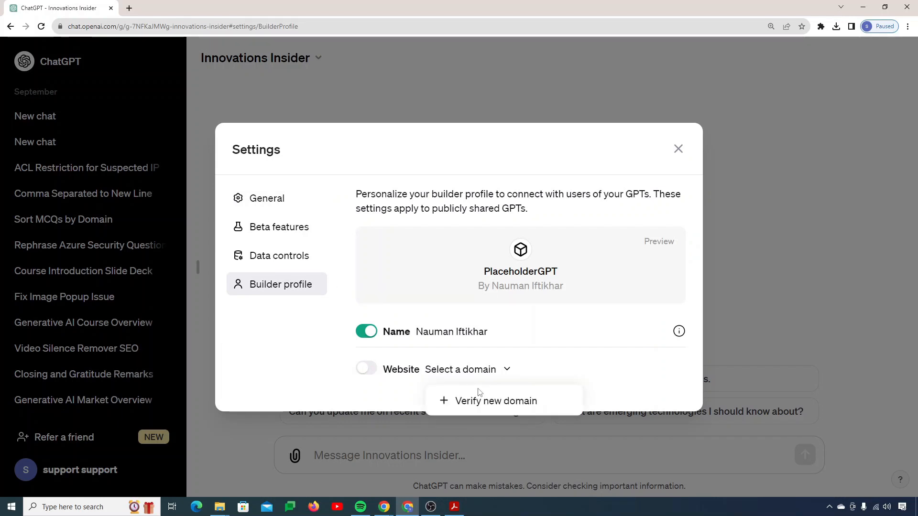
left_click(476, 401)
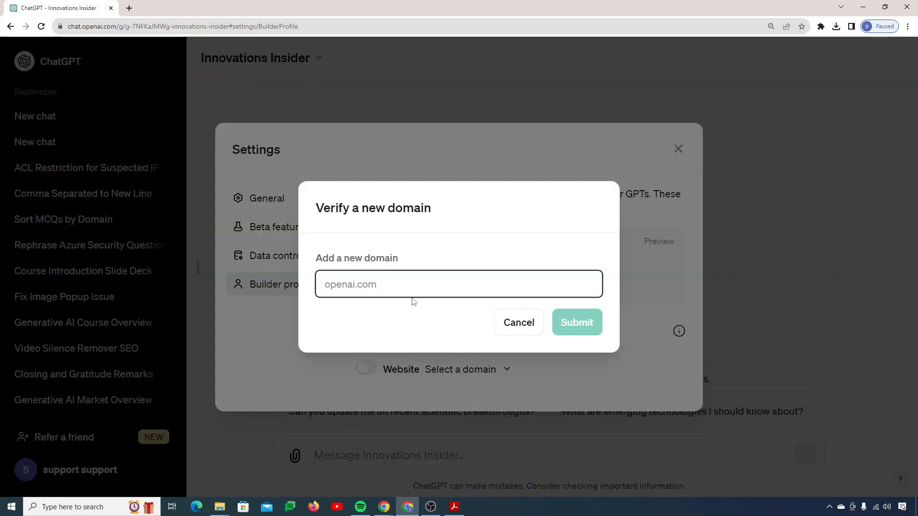
type("ski")
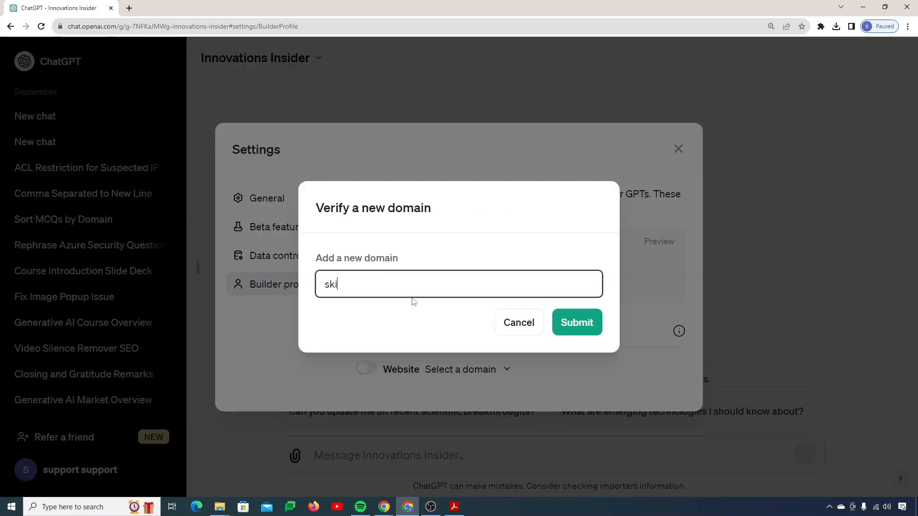
type("llcurb.com")
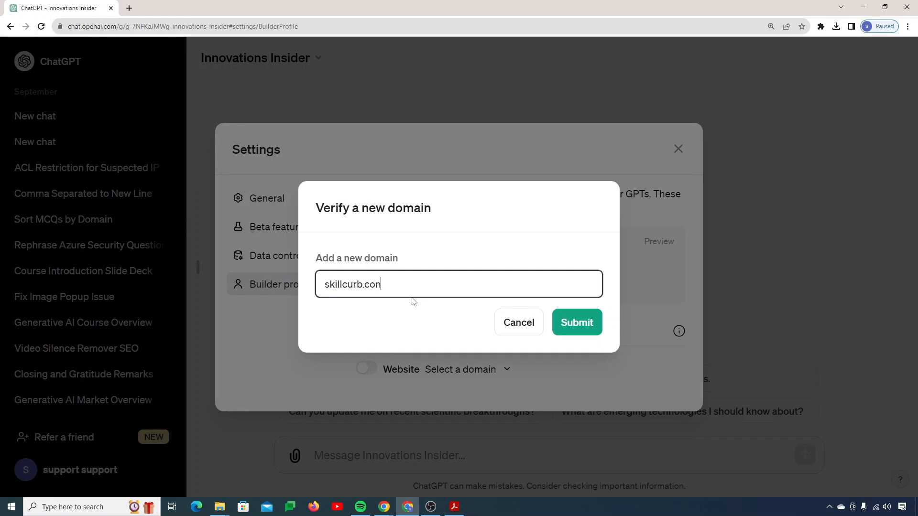
key("Return")
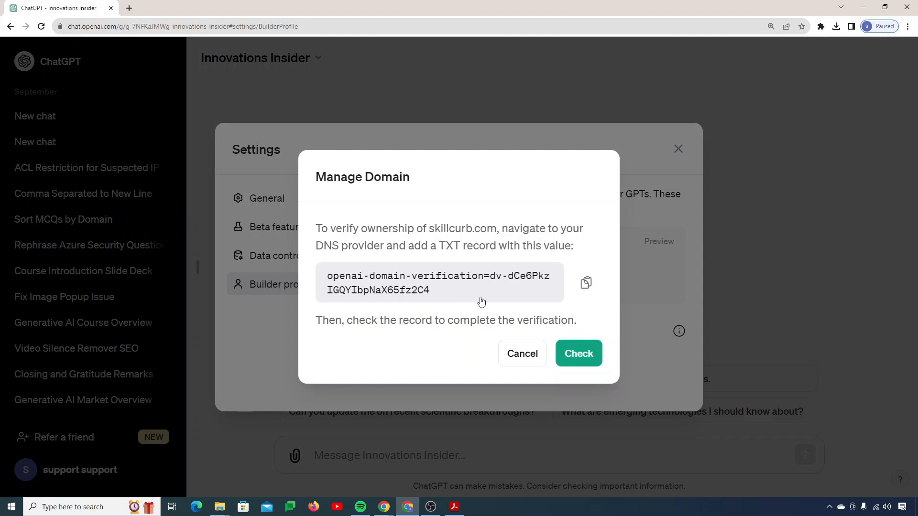
Check the TXT record verification for skillcurb.com, close the settings and reload the Innovations Insider page.
left_click(574, 354)
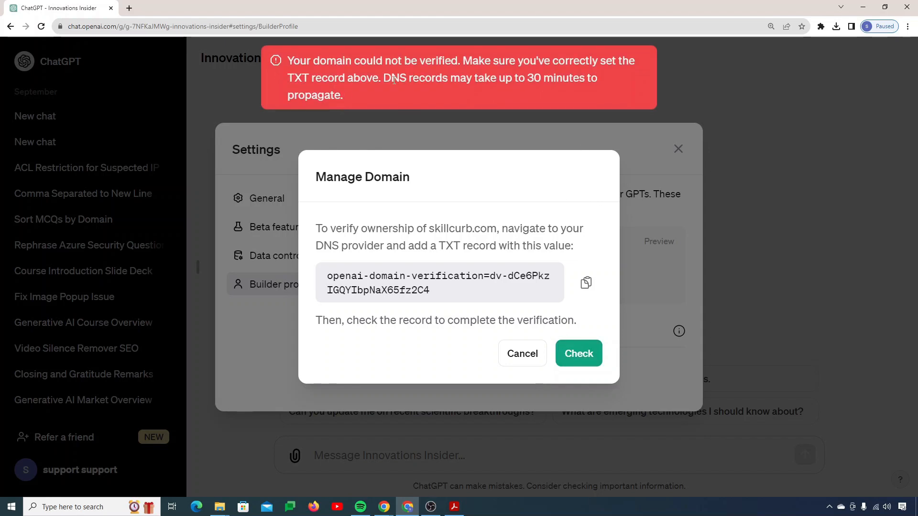
left_click_drag(407, 78, 550, 87)
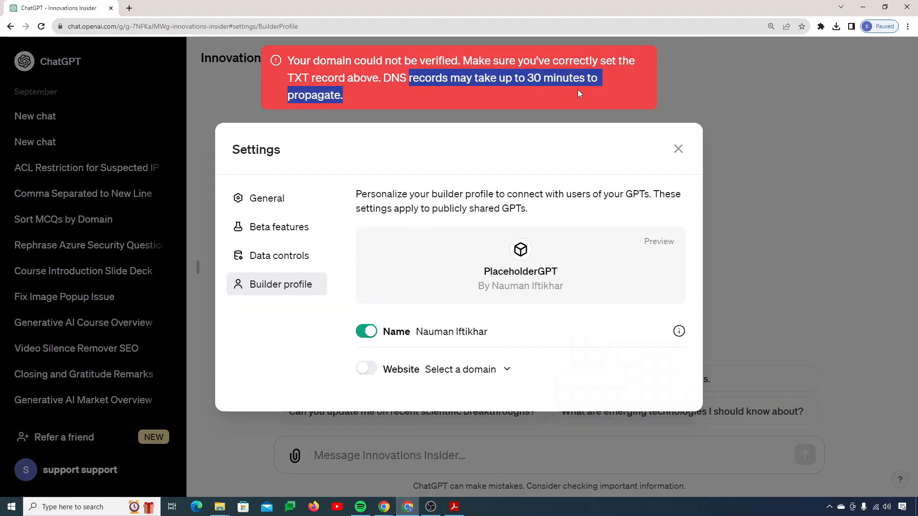
left_click(560, 378)
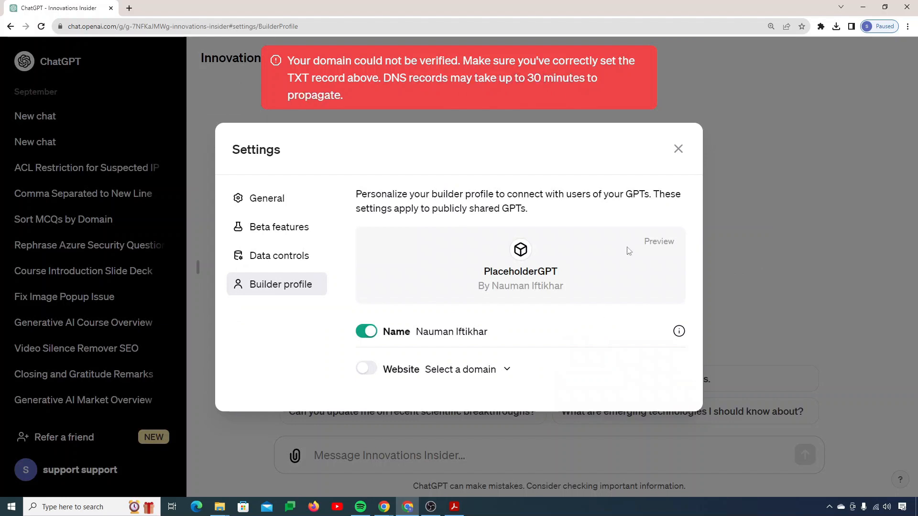
left_click(678, 149)
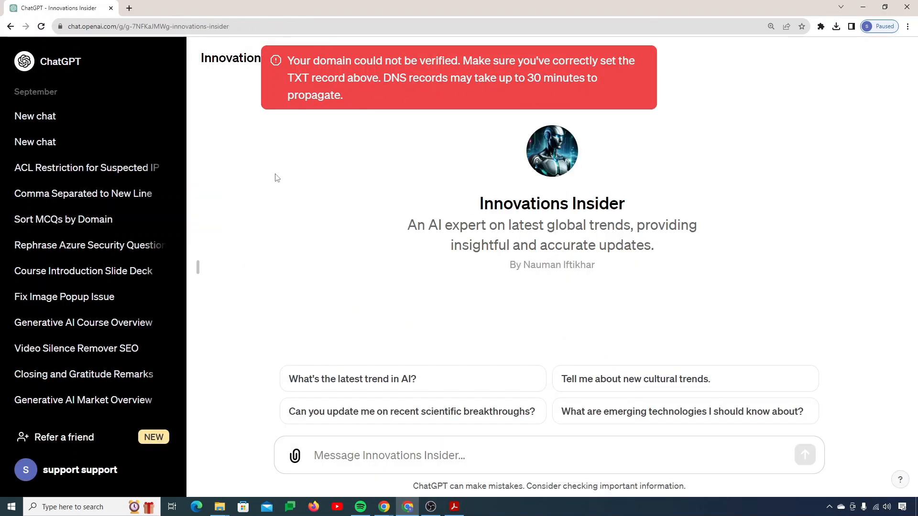
left_click(42, 27)
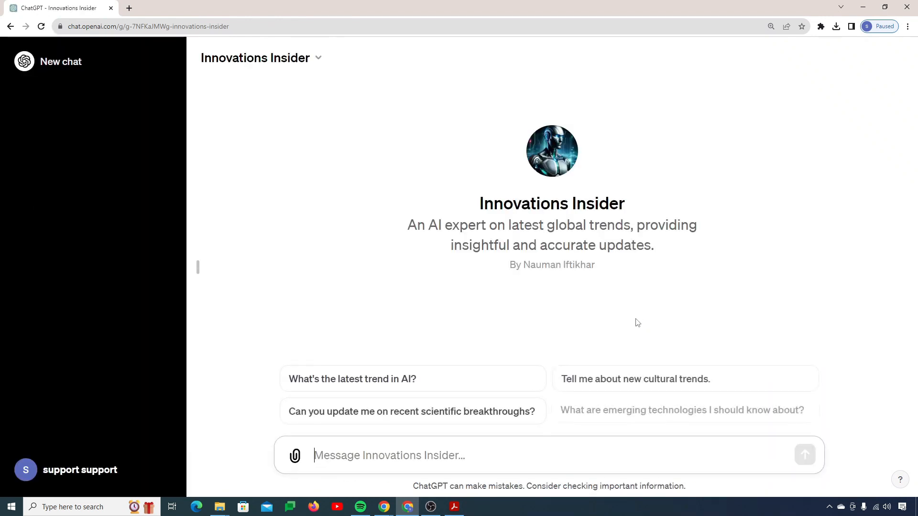
left_click_drag(449, 209, 732, 277)
left_click(732, 268)
left_click_drag(465, 135, 770, 246)
left_click(789, 266)
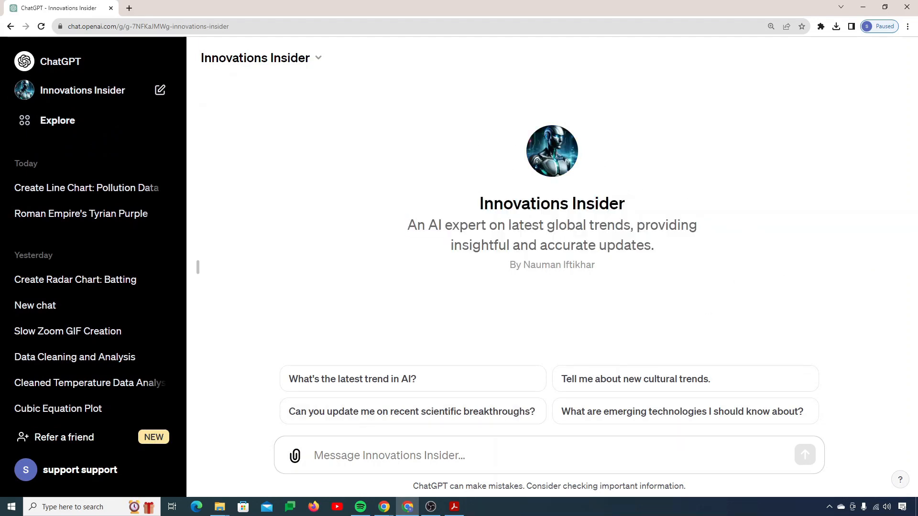